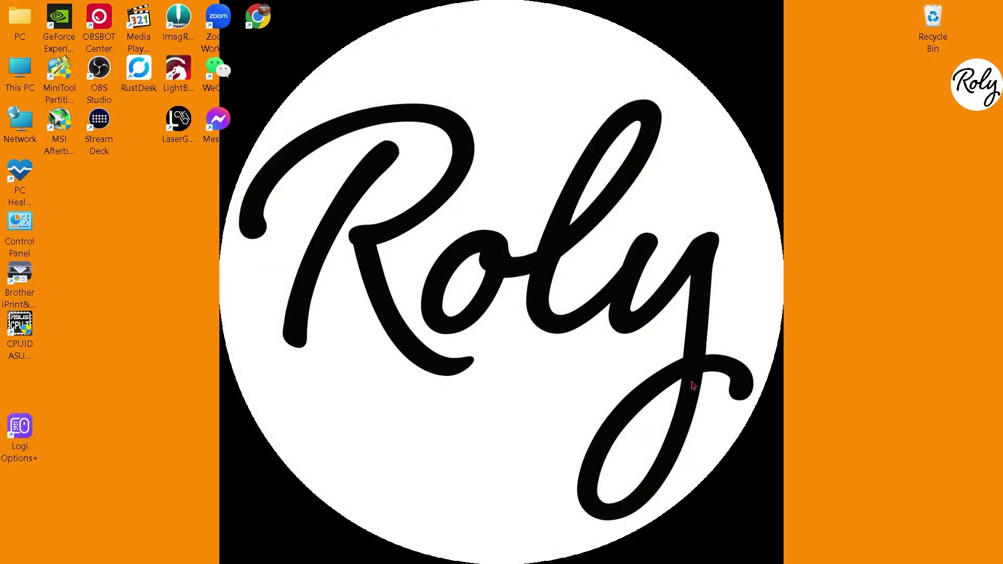
In File Explorer, create a folder named LASERMATIC on the Desktop and open it
mouse_move(546, 552)
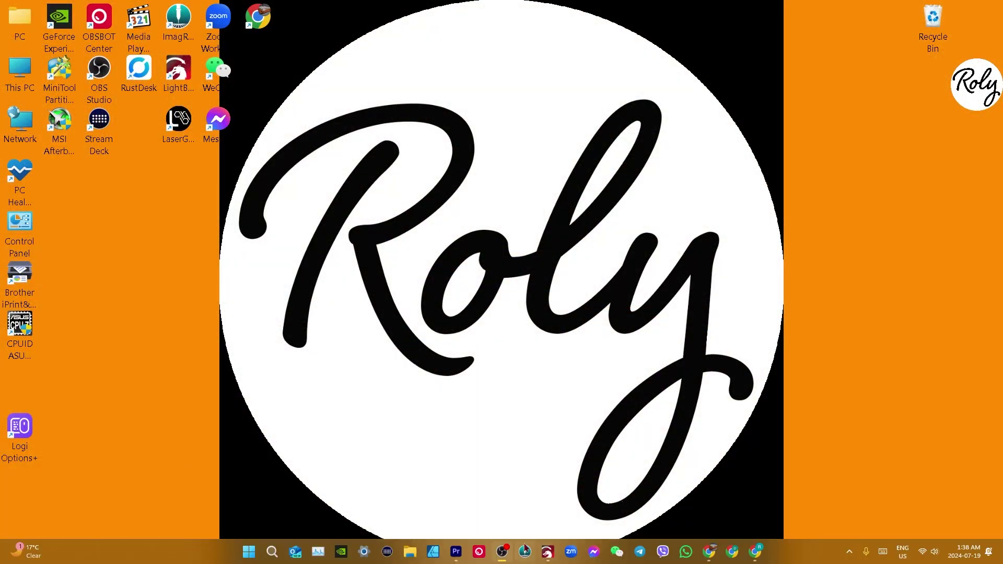
click(412, 554)
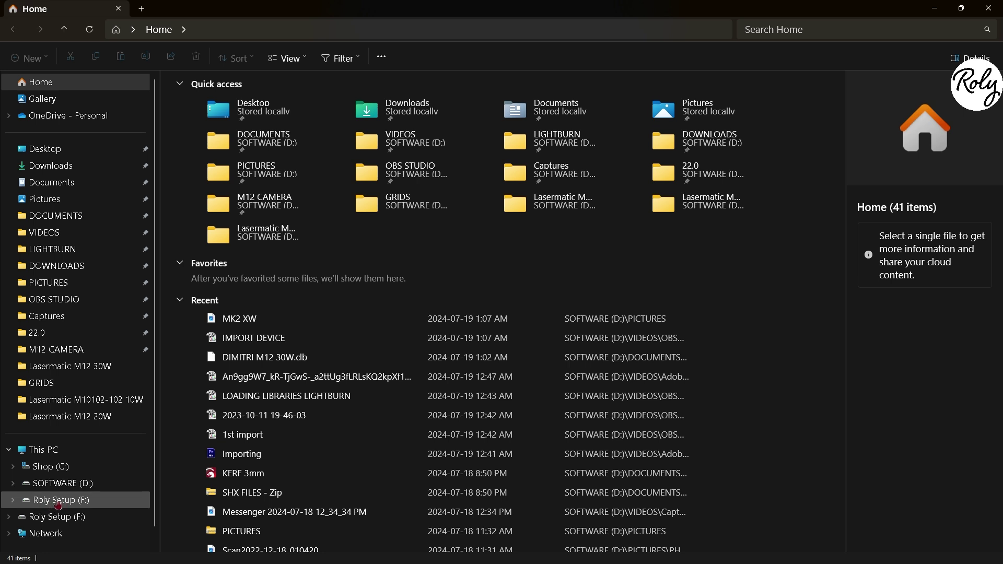
click(50, 153)
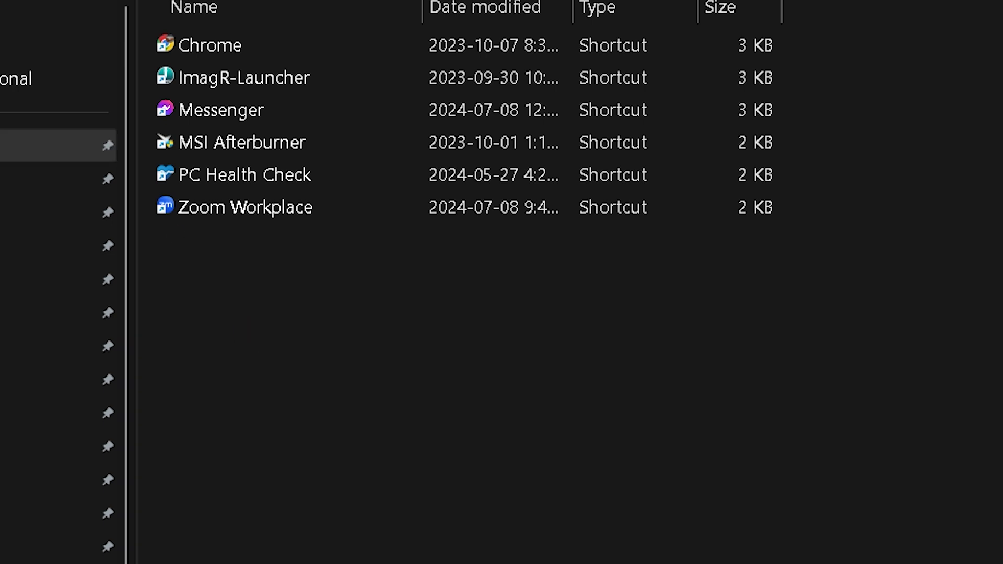
key(ctrl+shift+n)
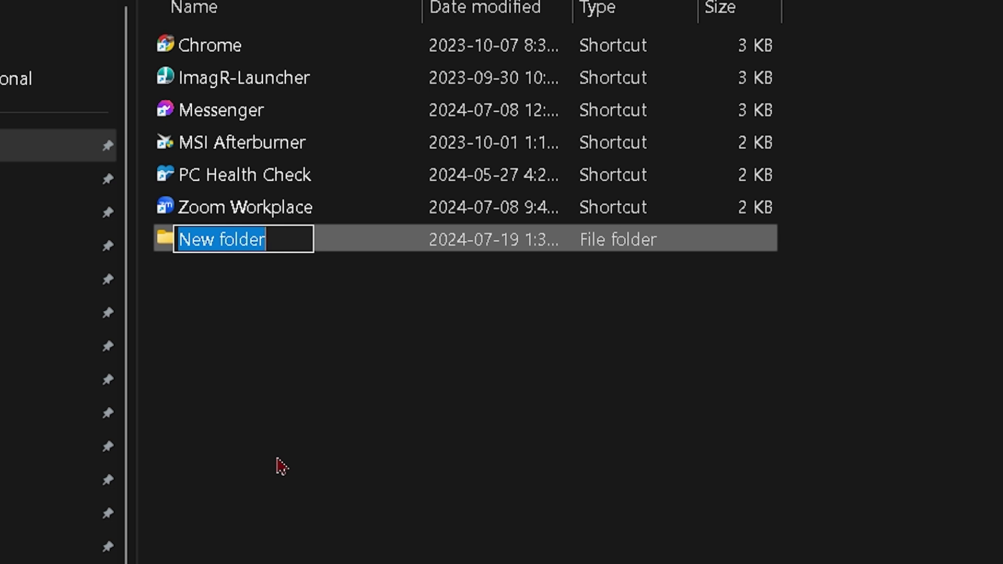
text(LASERMA)
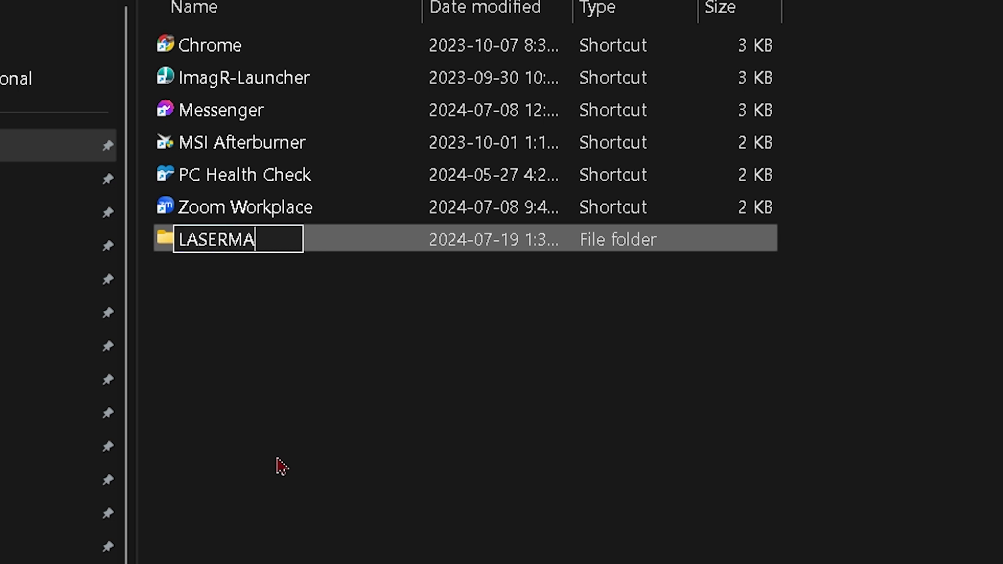
text(TIC)
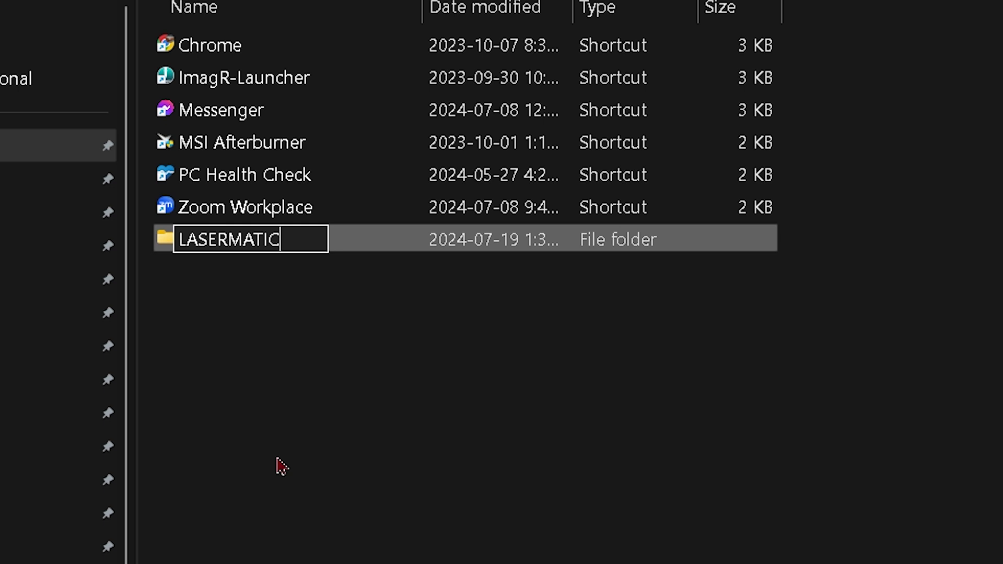
key(Return)
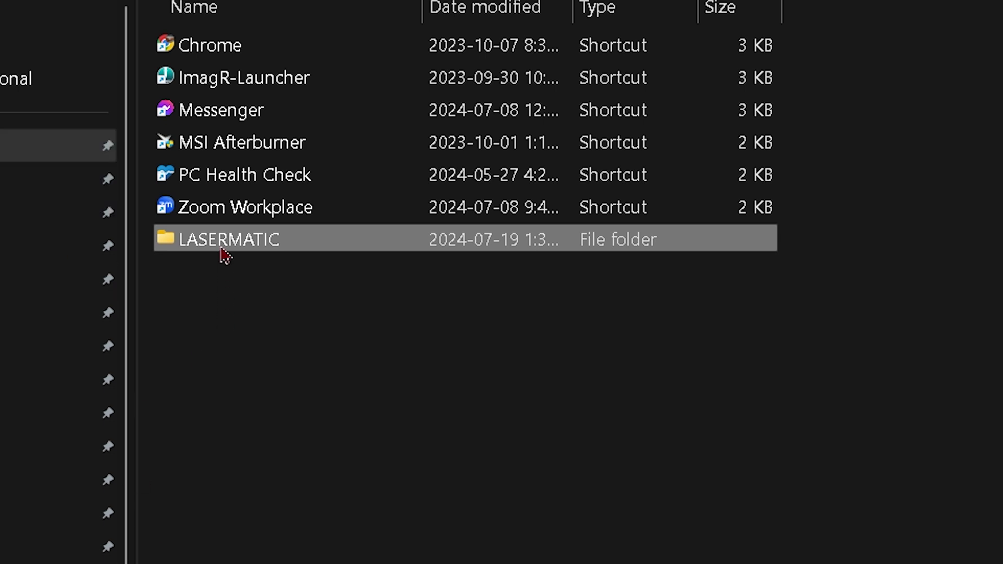
double_click(273, 248)
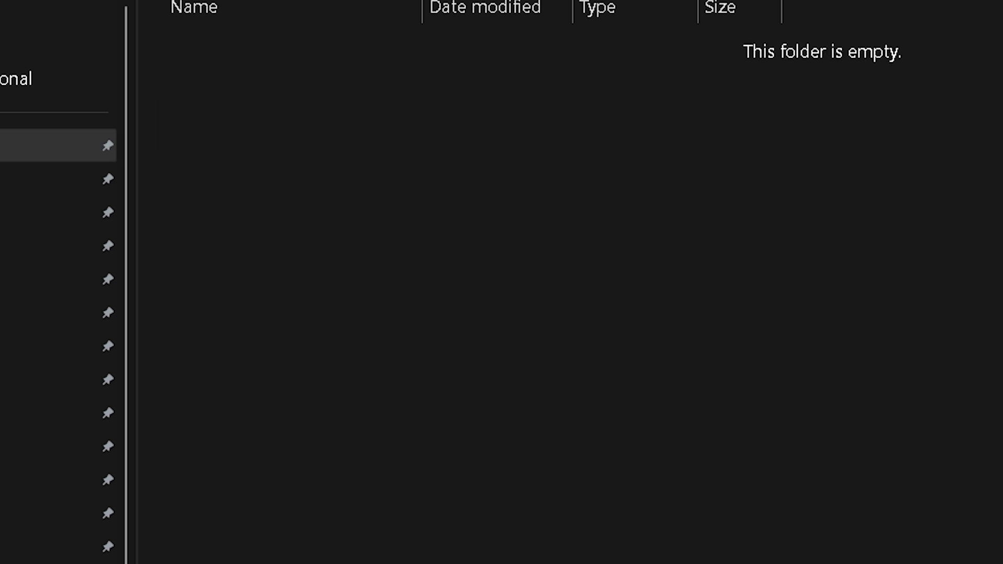
Add two subfolders named CAMERA and PREFS inside LASERMATIC
key(ctrl+shift+n)
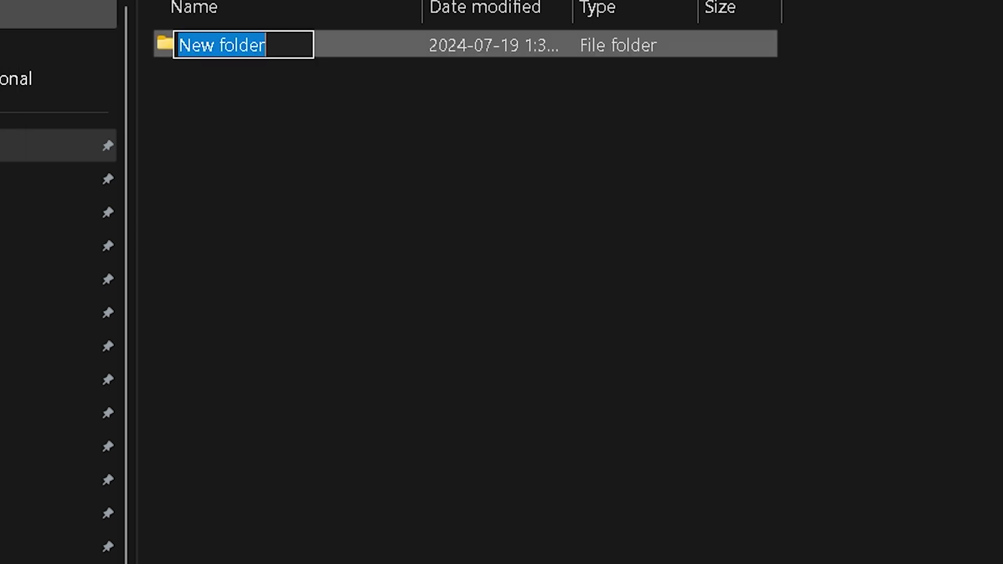
text(CA)
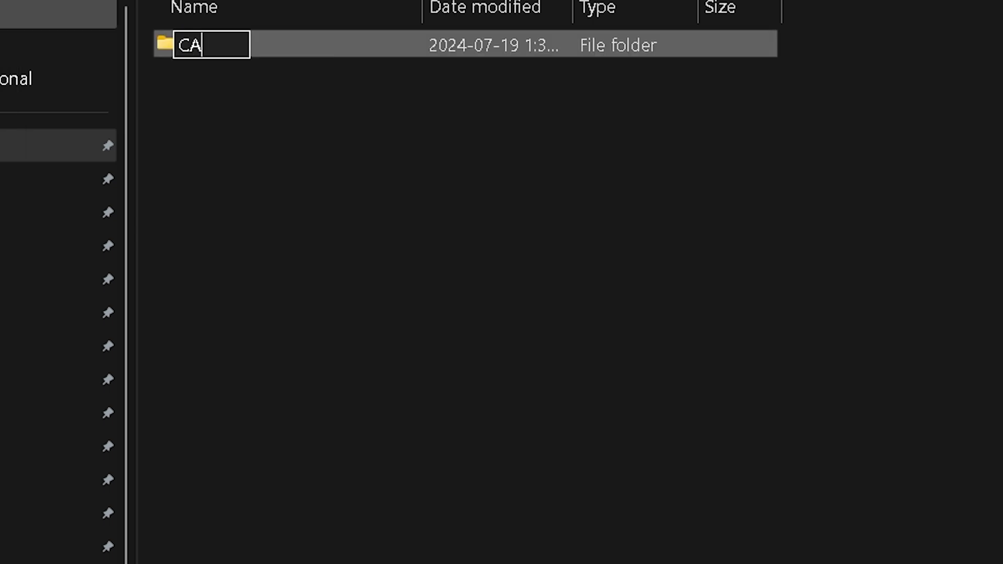
text(MERA)
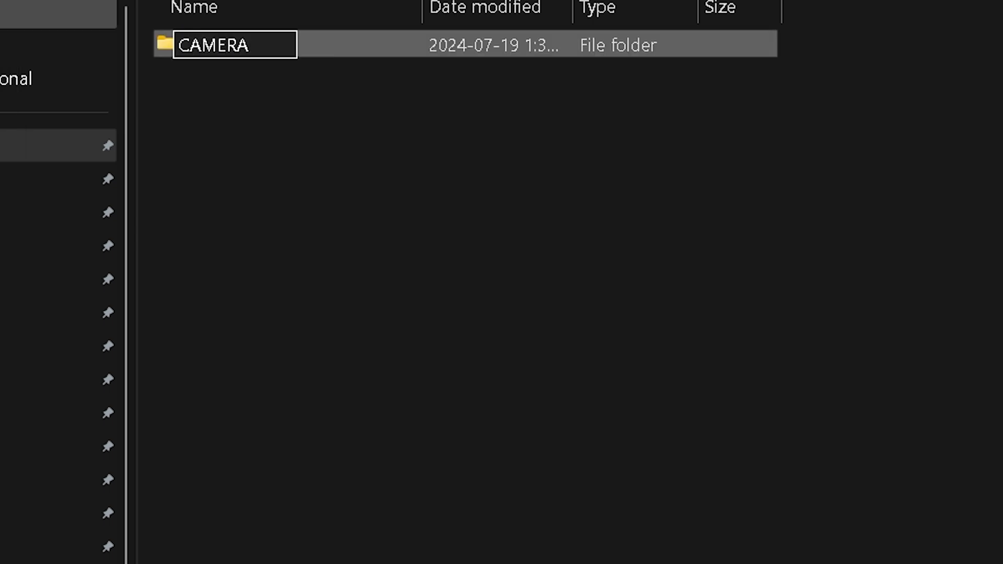
key(Return)
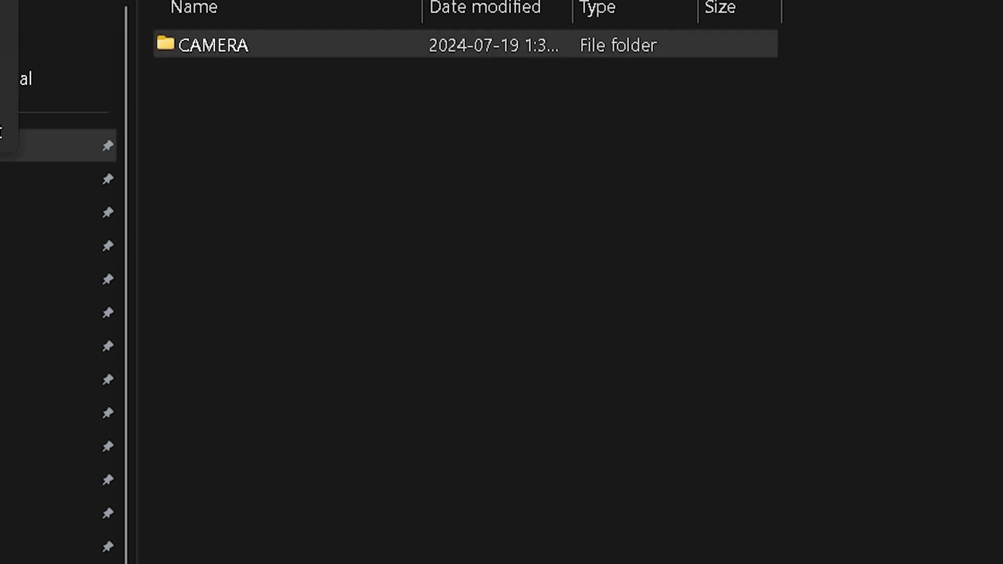
key(ctrl+shift+n)
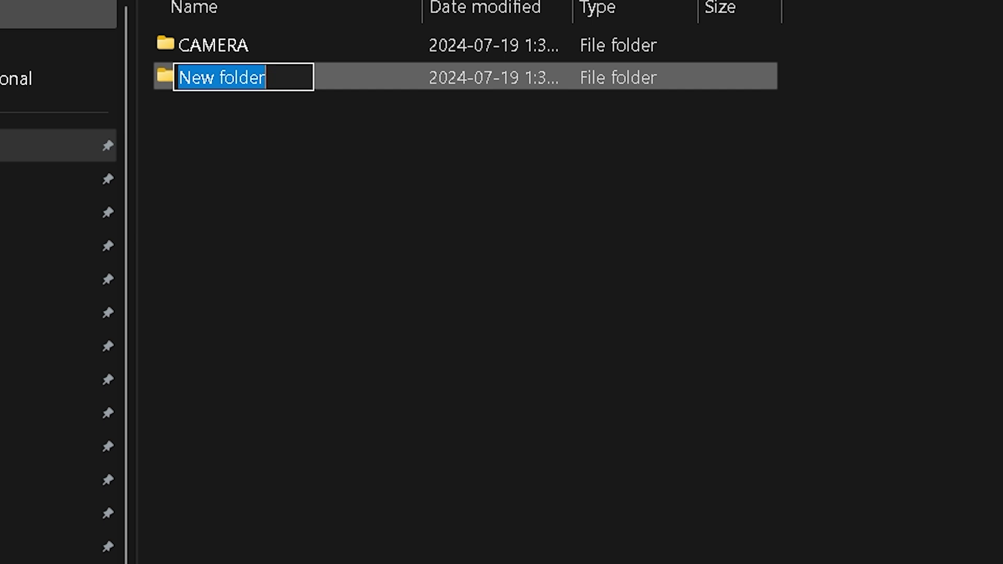
text(PREFS)
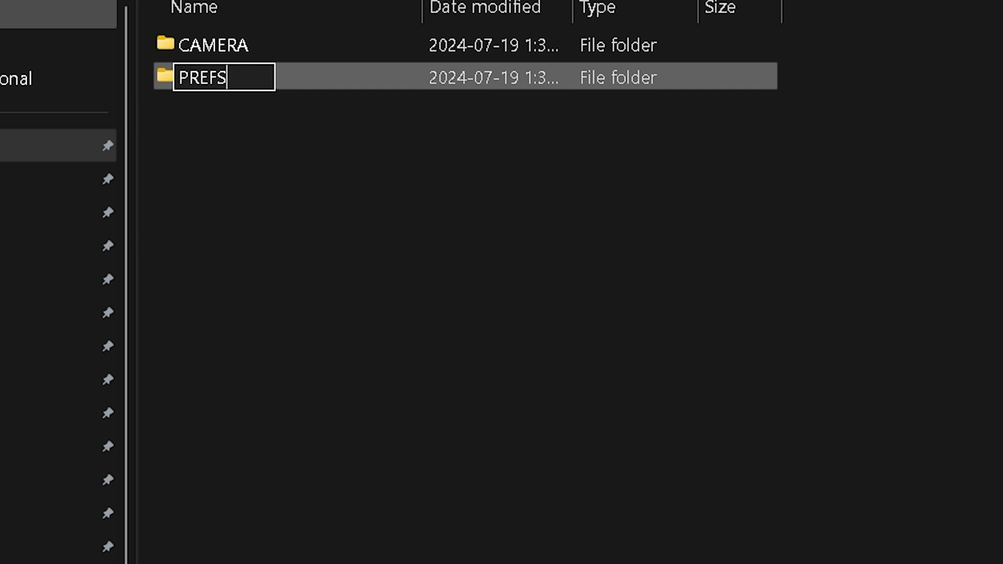
key(Return)
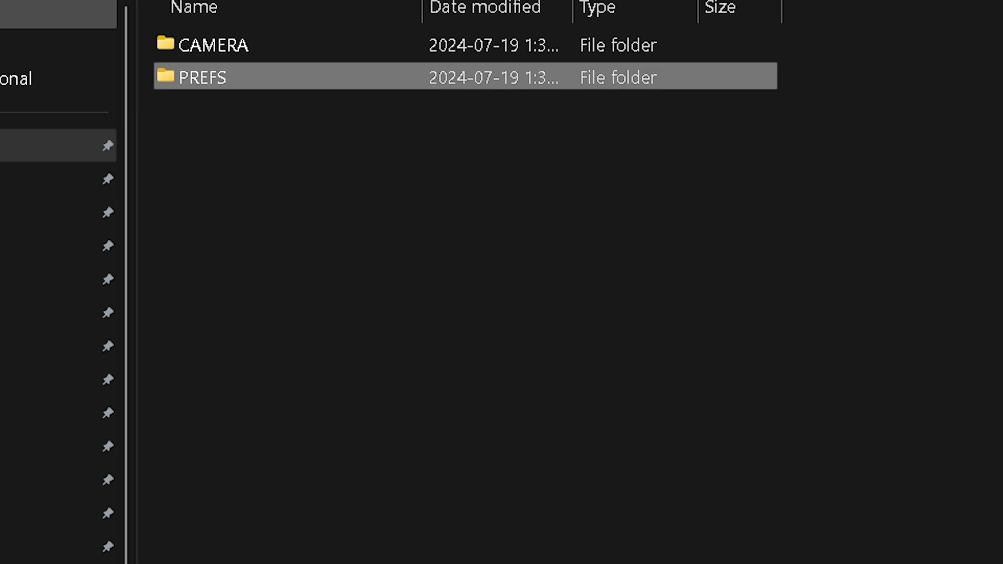
click(218, 343)
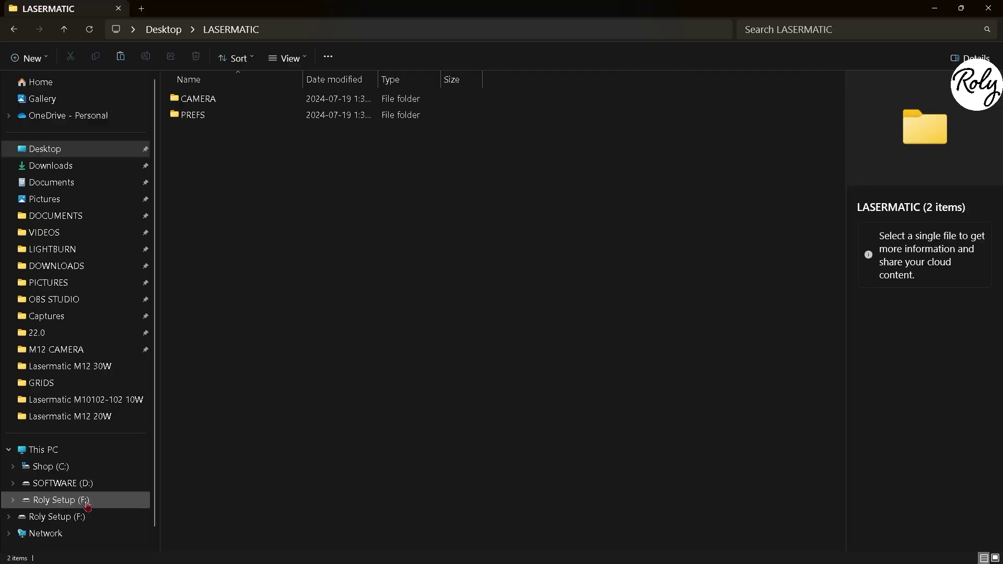
Copy the Roly Setup (F:) drive into LASERMATIC and open the pasted Roly Setup folder
right_click(55, 503)
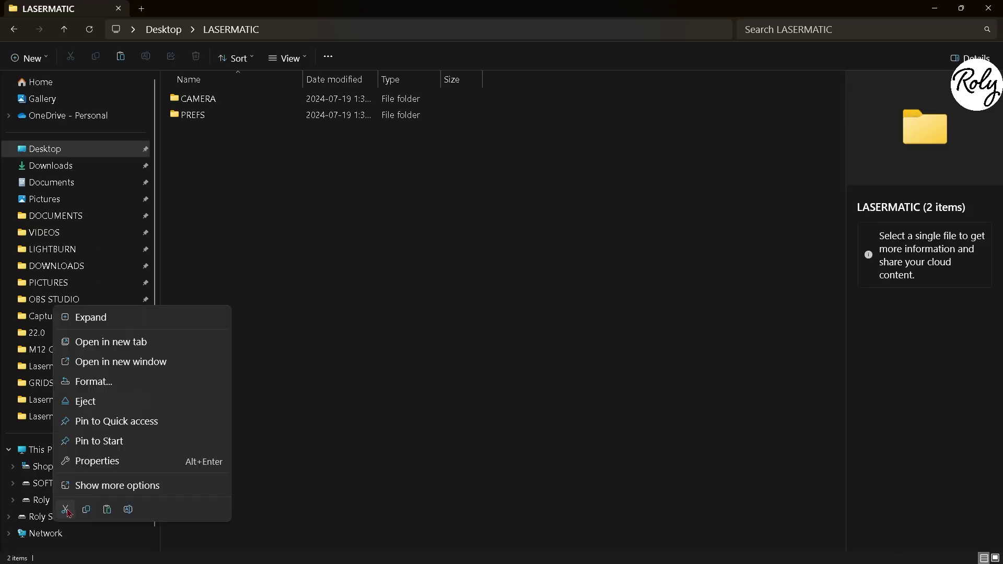
click(85, 511)
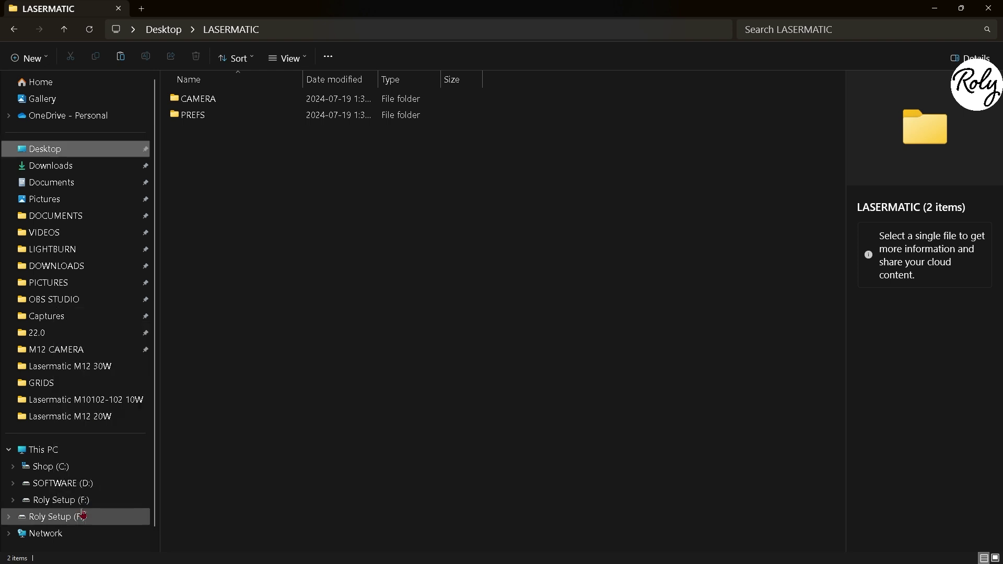
right_click(279, 235)
click(285, 241)
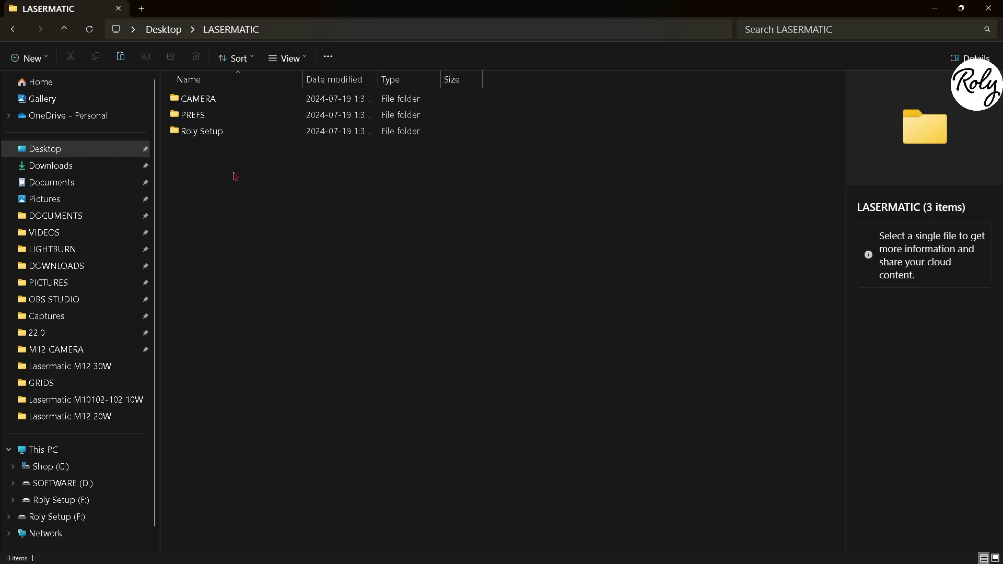
mouse_move(203, 137)
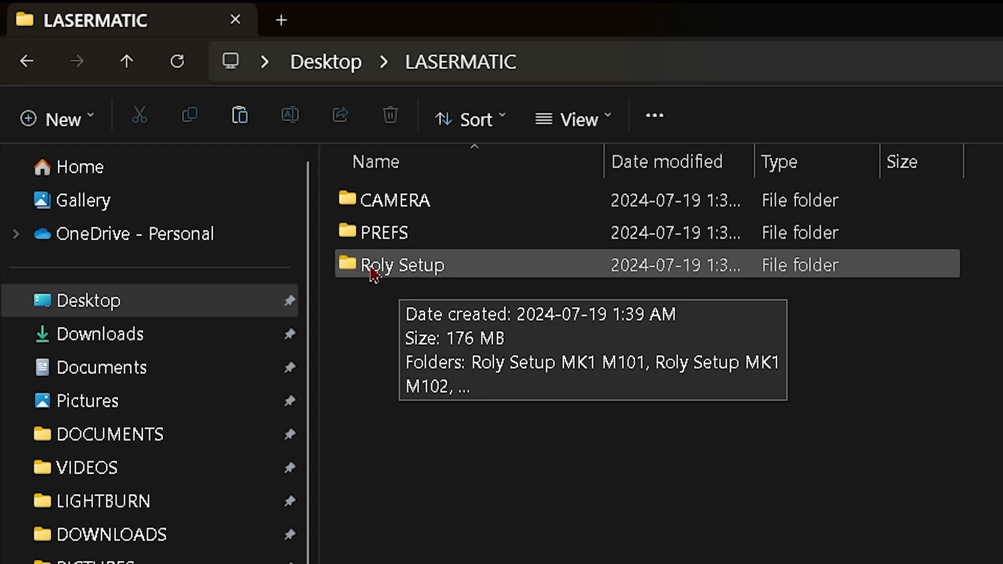
double_click(372, 269)
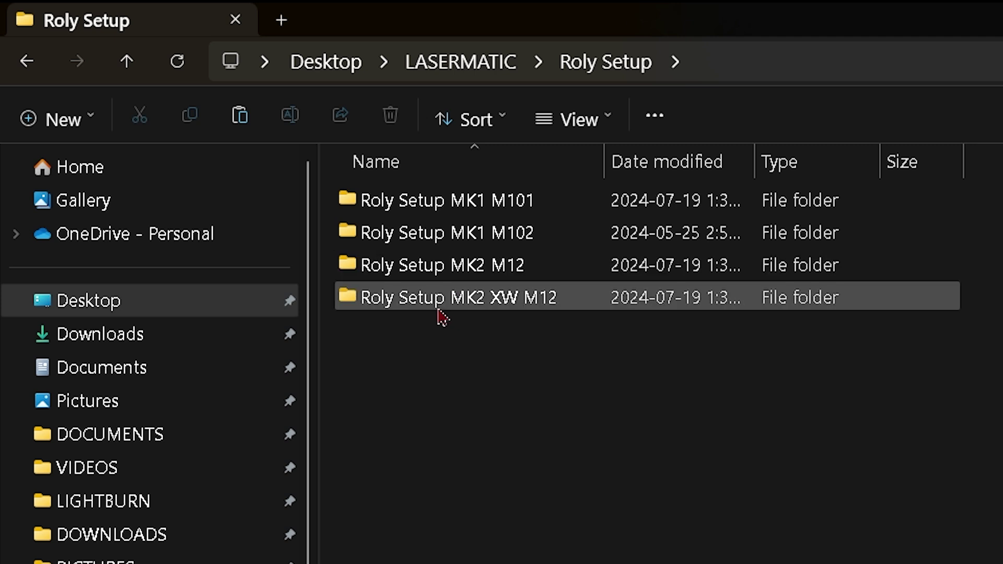
Open the Roly Setup MK2 XW M12 subfolder
mouse_move(464, 297)
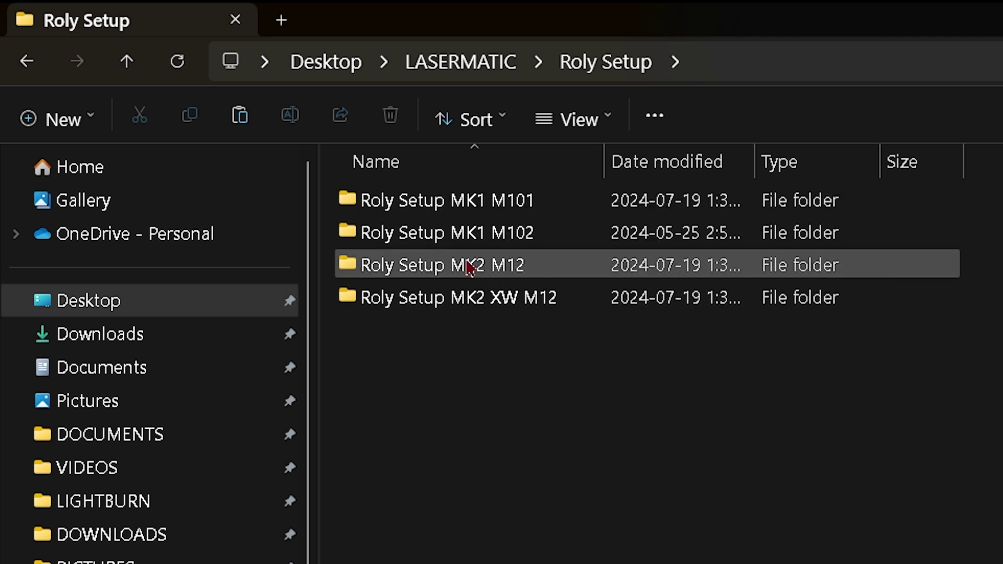
double_click(472, 308)
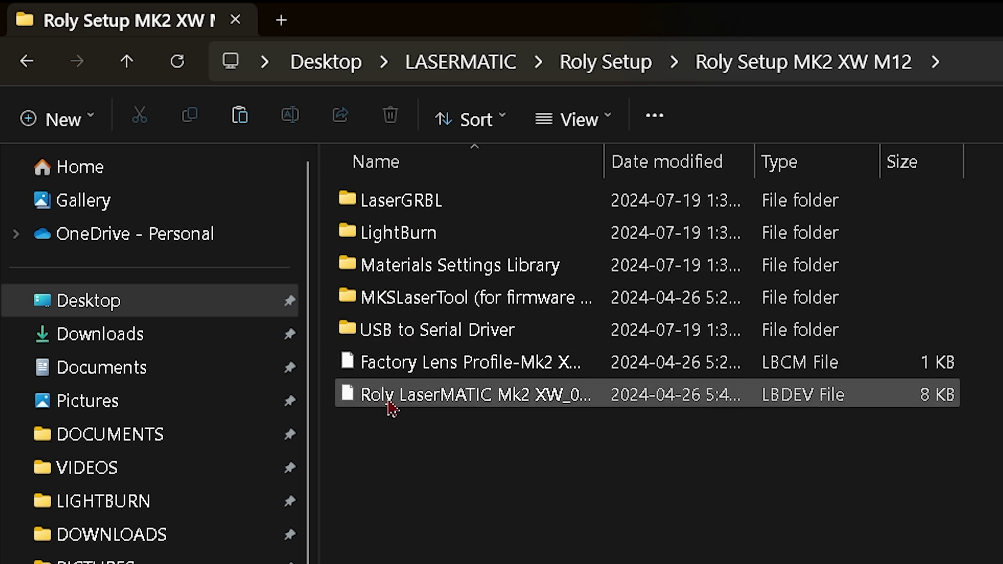
Move the Factory Lens Profile-Mk2 LBCM file into LASERMATIC's CAMERA folder
right_click(405, 376)
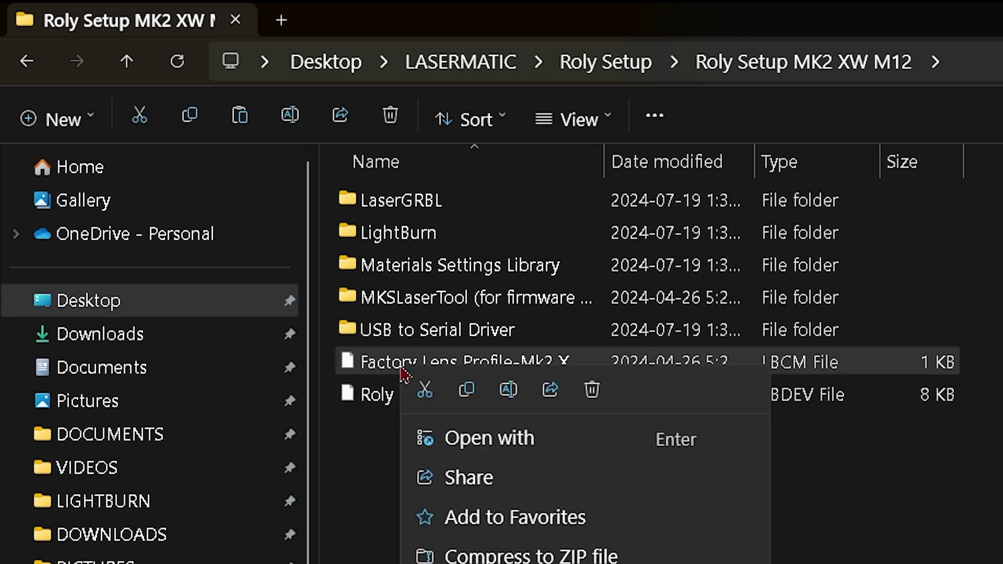
click(425, 391)
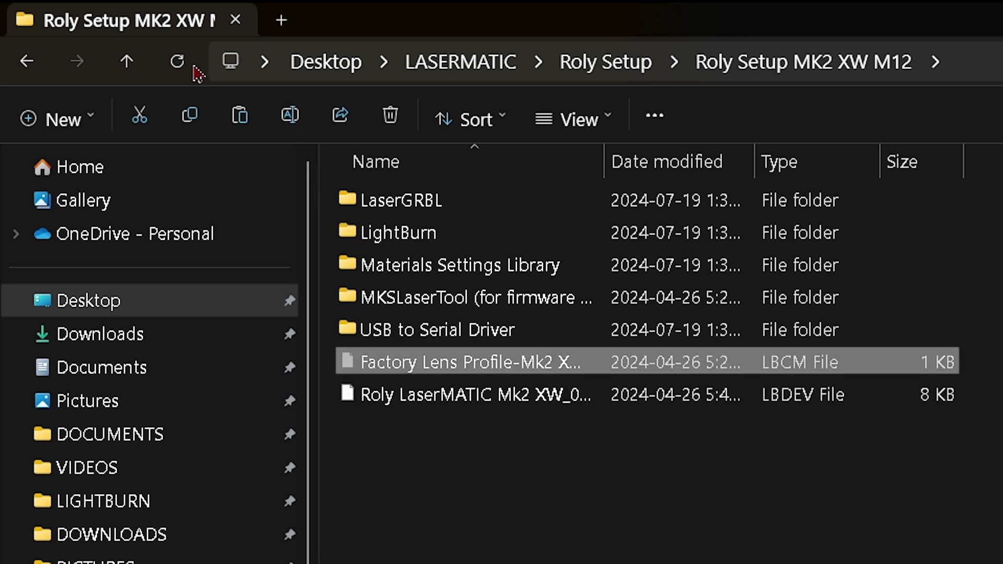
click(606, 65)
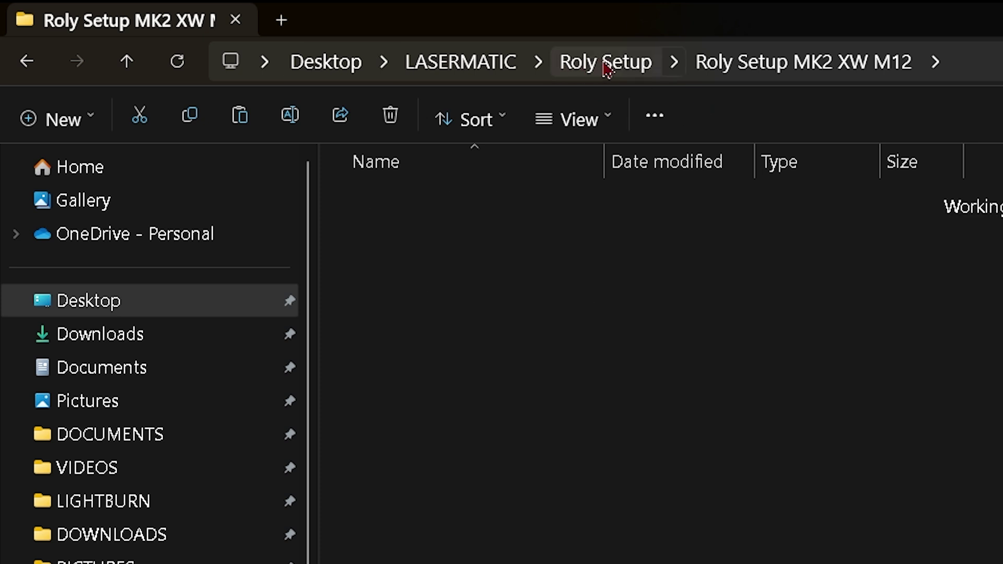
click(469, 61)
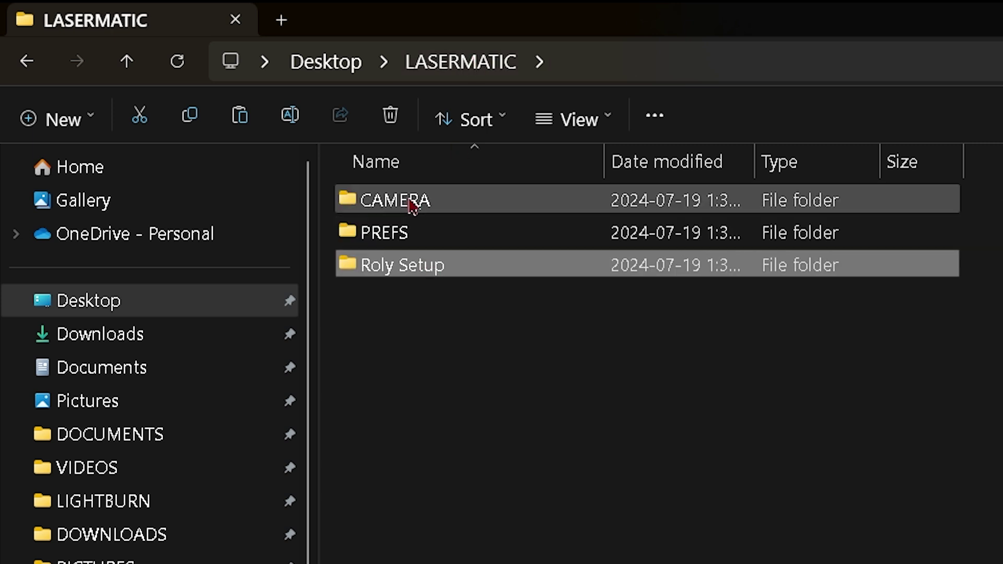
click(412, 207)
double_click(412, 205)
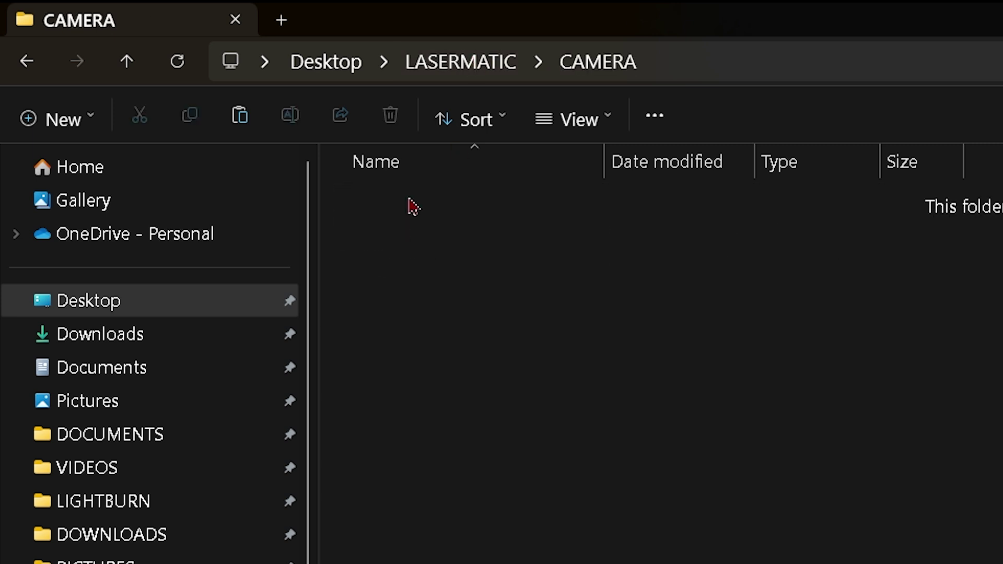
right_click(418, 330)
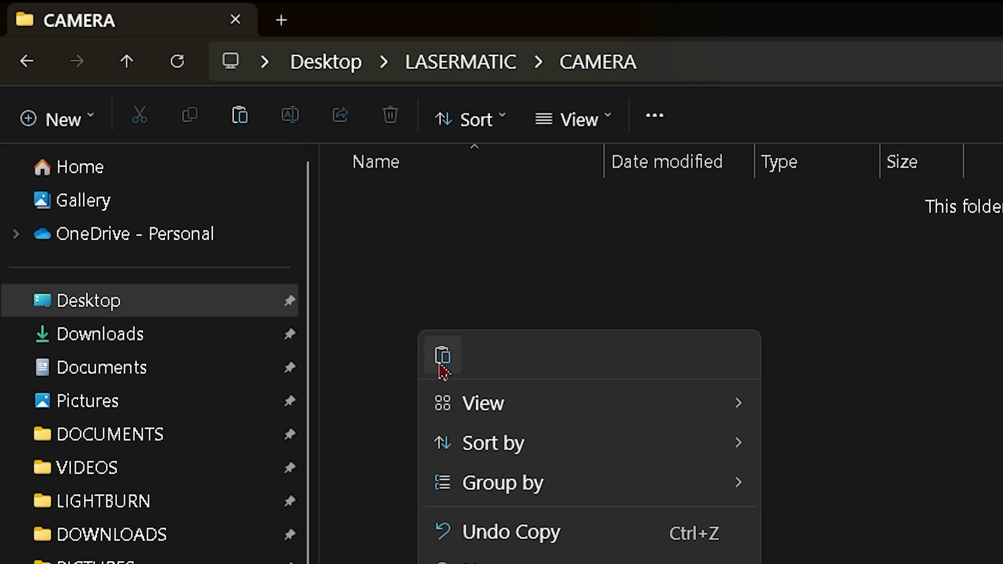
click(441, 366)
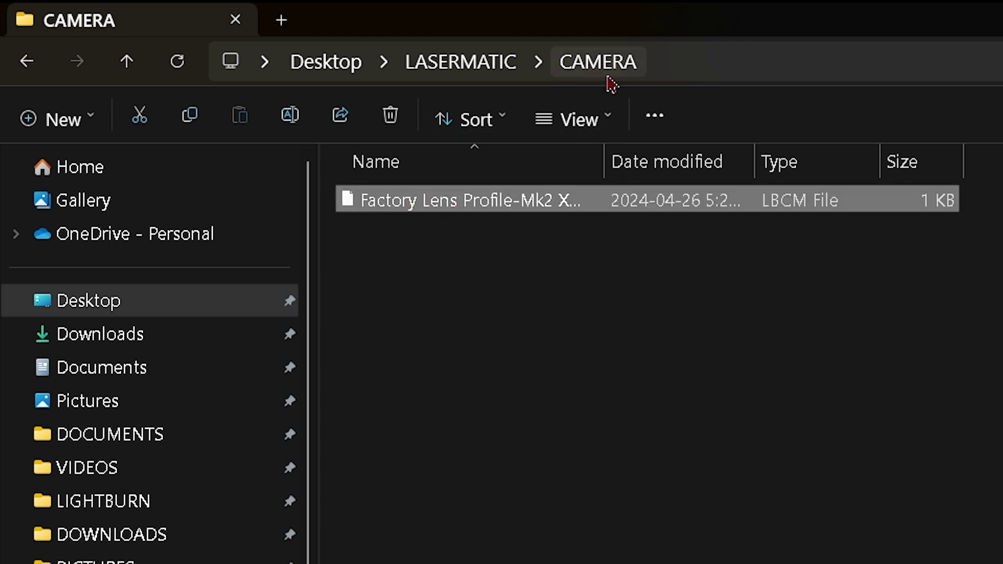
click(27, 62)
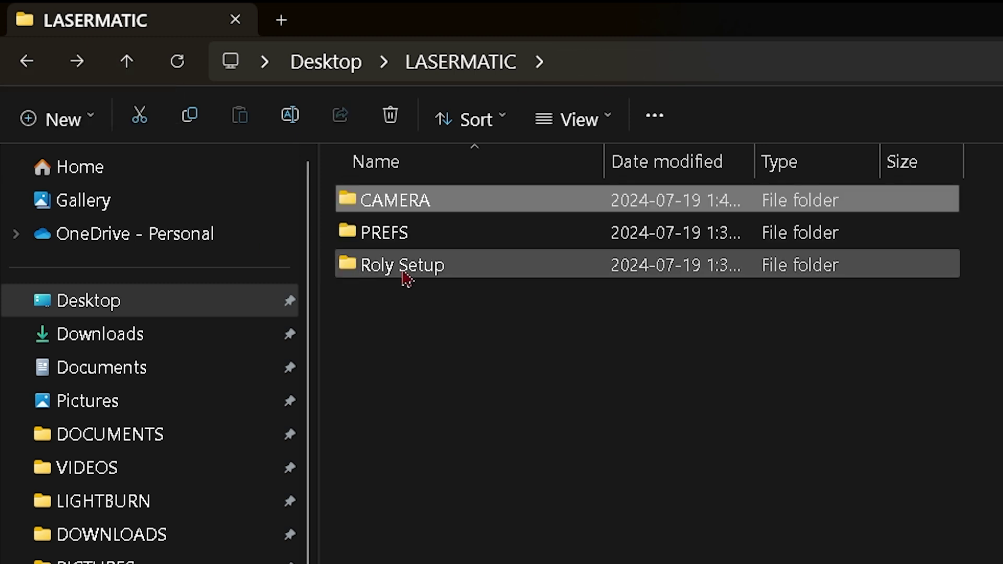
Move the Materials Settings Library folder from Roly Setup MK2 XW M12 into LASERMATIC
mouse_move(406, 279)
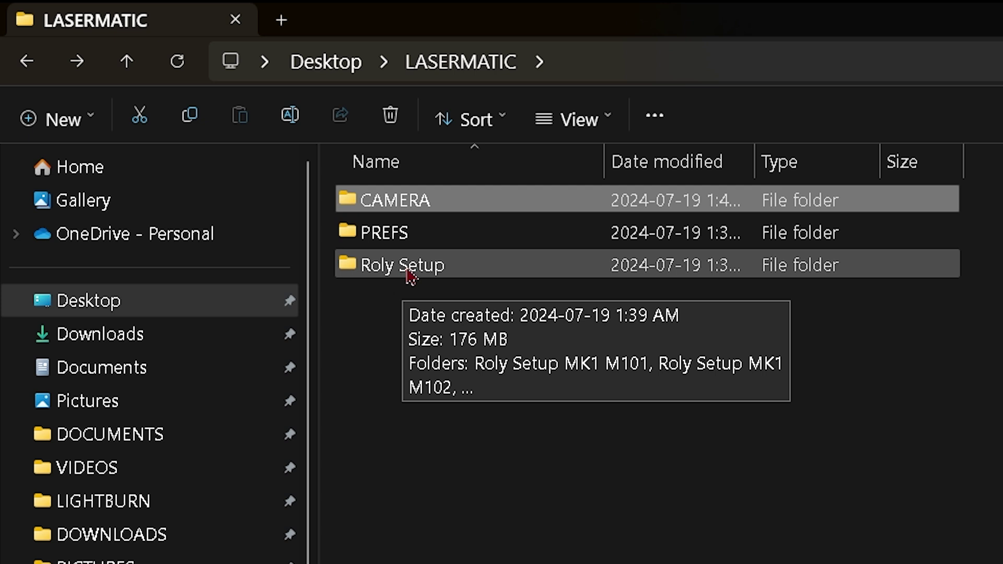
double_click(409, 276)
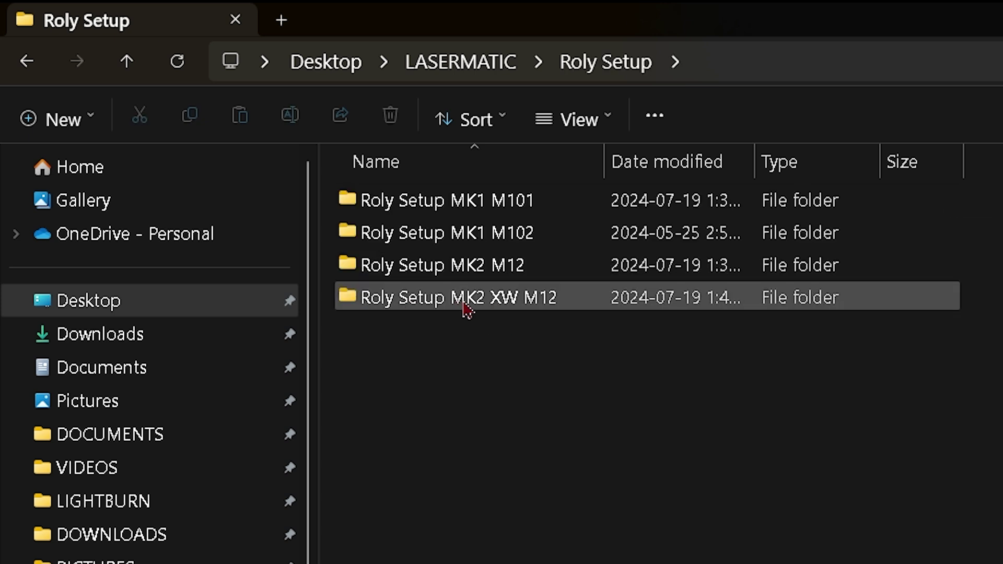
mouse_move(471, 305)
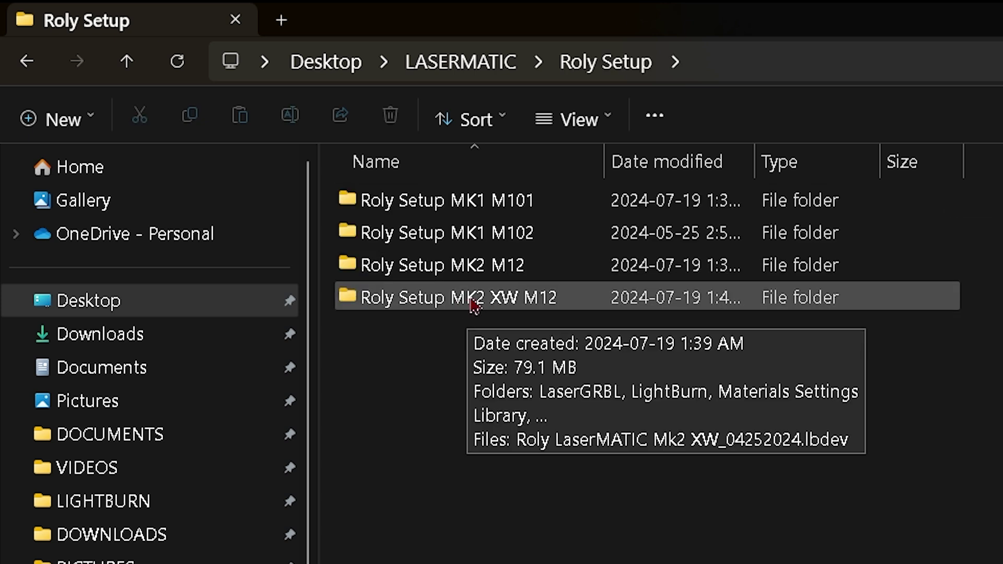
double_click(473, 304)
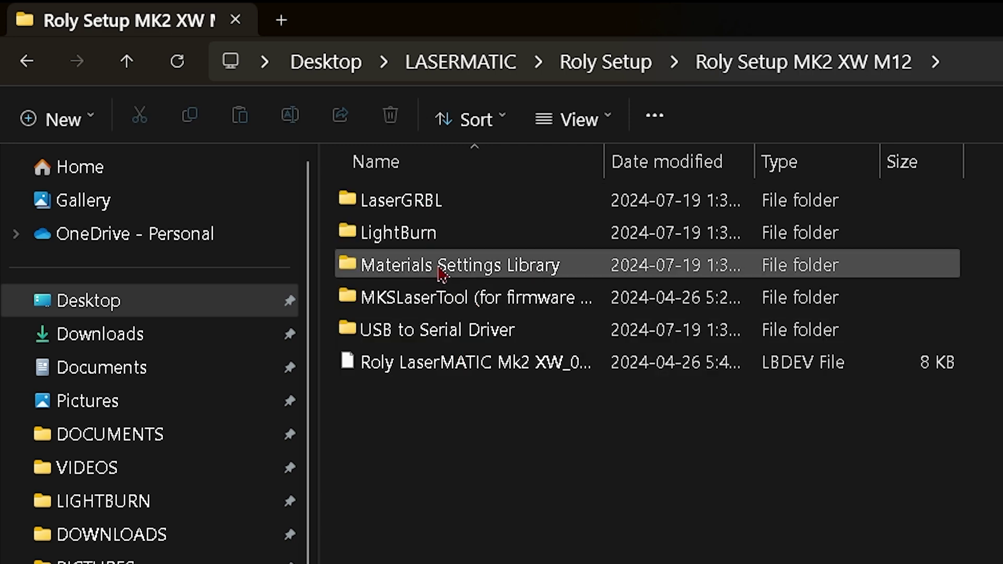
right_click(477, 271)
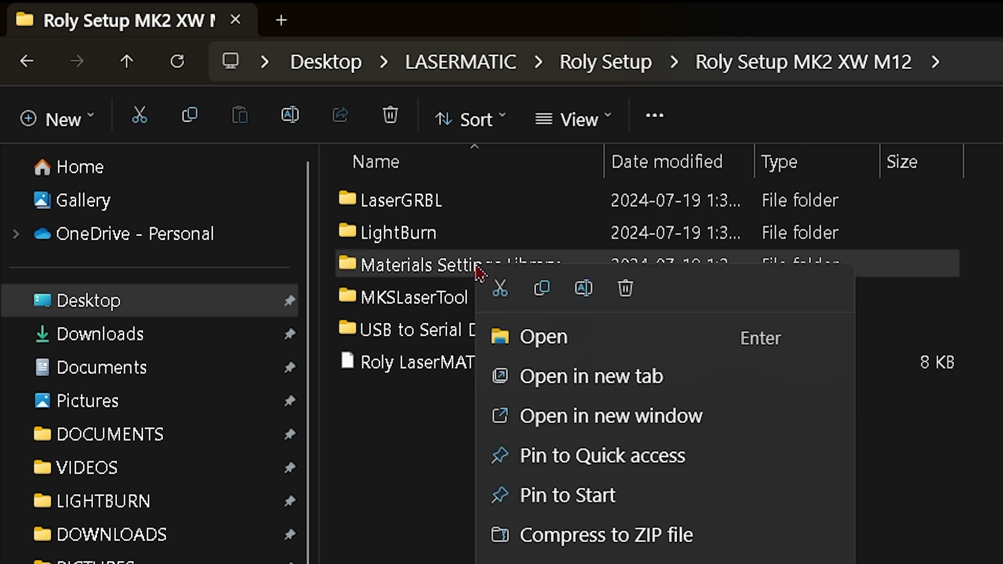
click(503, 293)
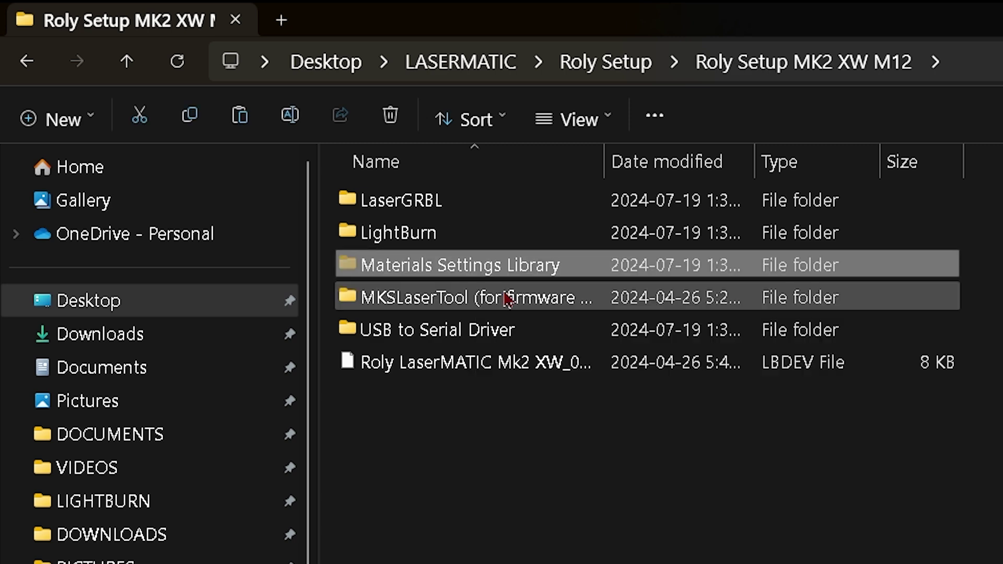
click(137, 65)
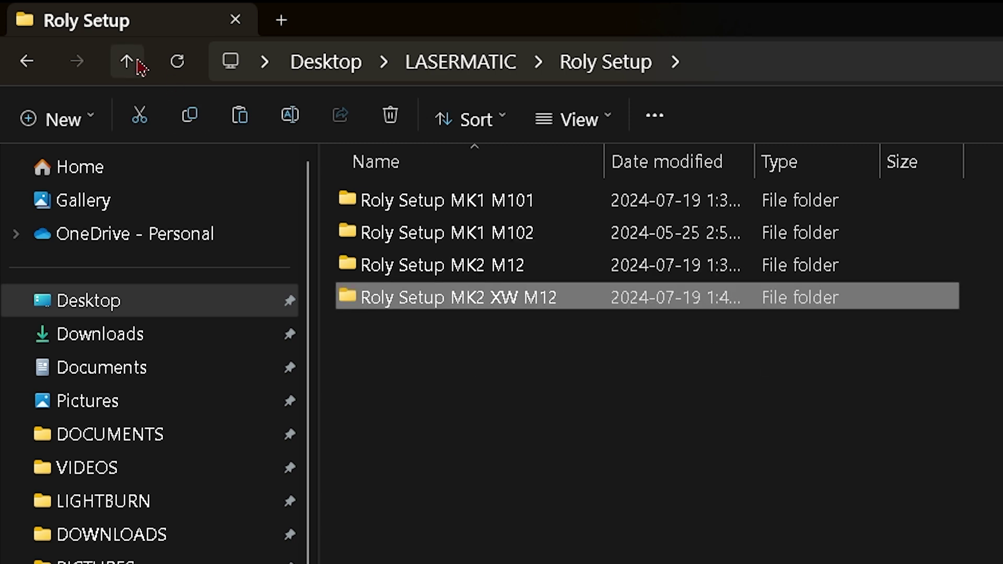
click(137, 62)
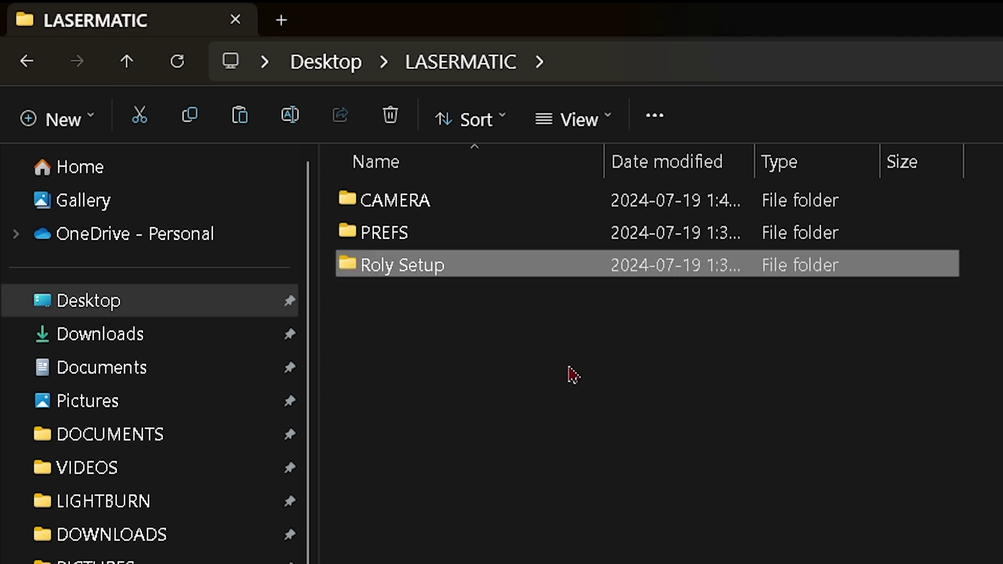
right_click(537, 364)
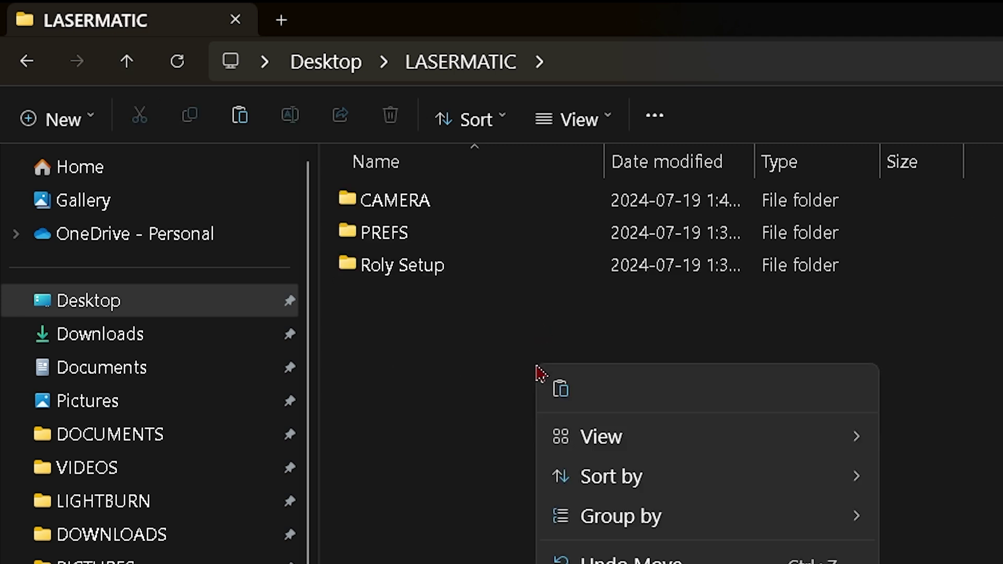
click(560, 398)
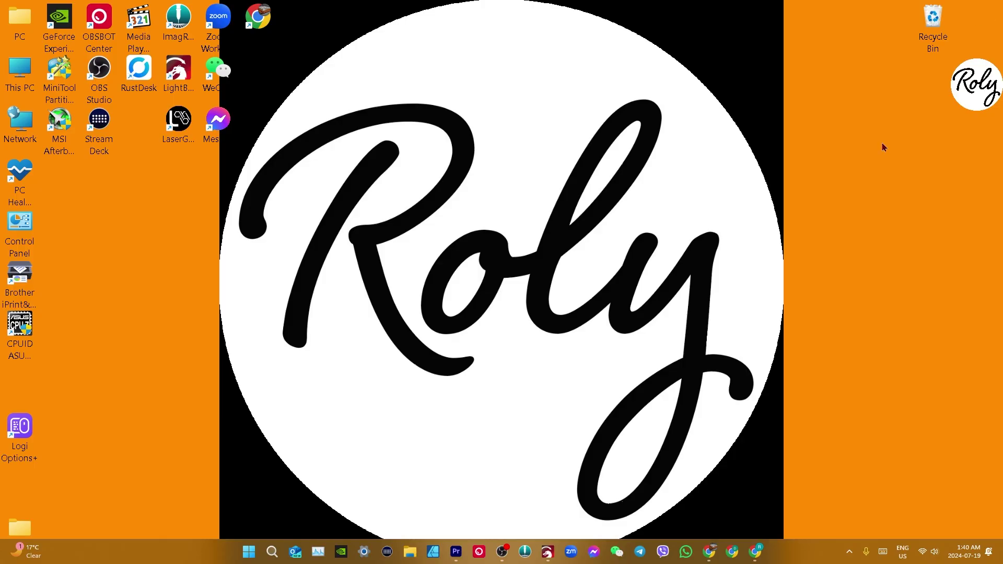
Bring LightBurn forward and open the Devices window from the Laser panel's device list
click(552, 543)
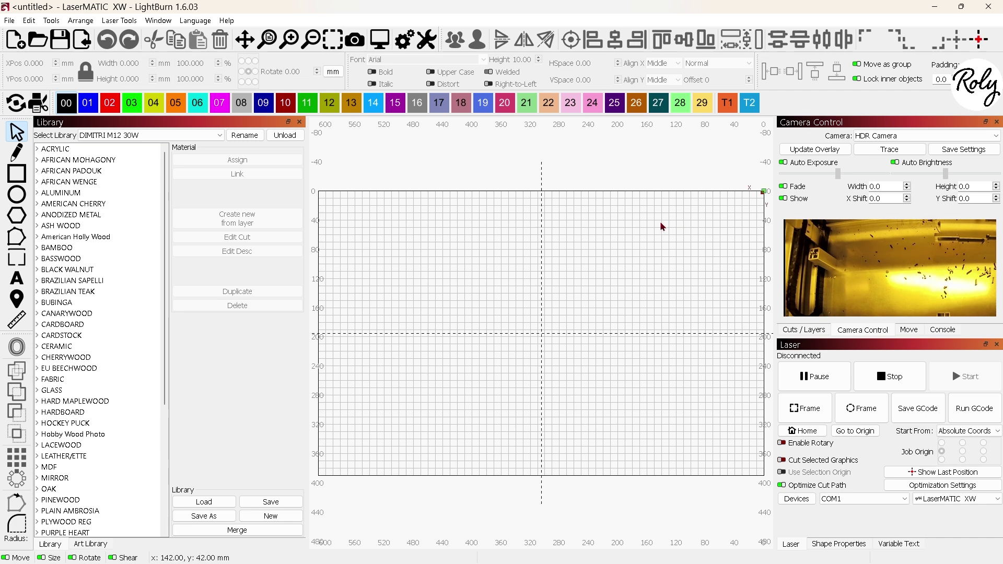
click(960, 500)
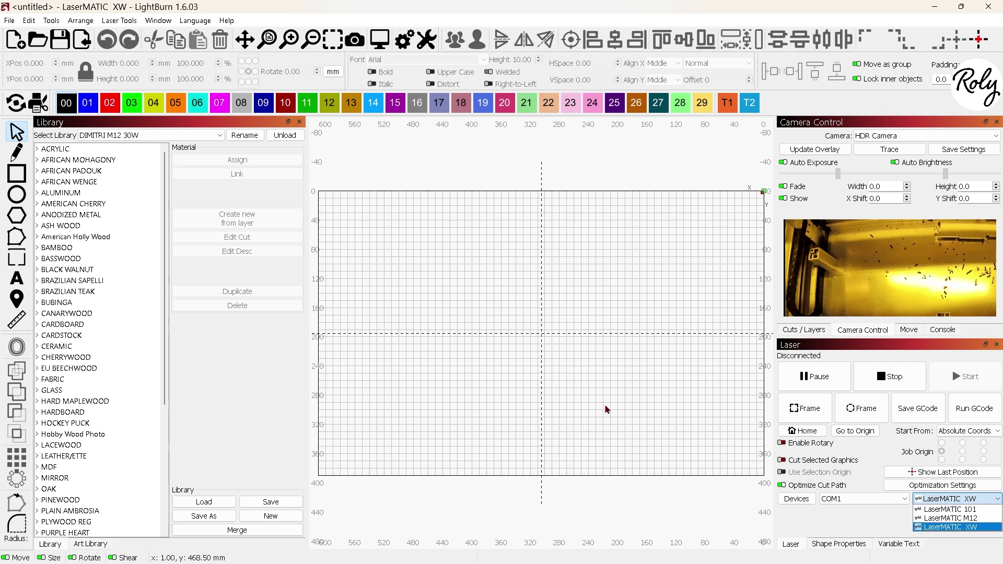
click(796, 499)
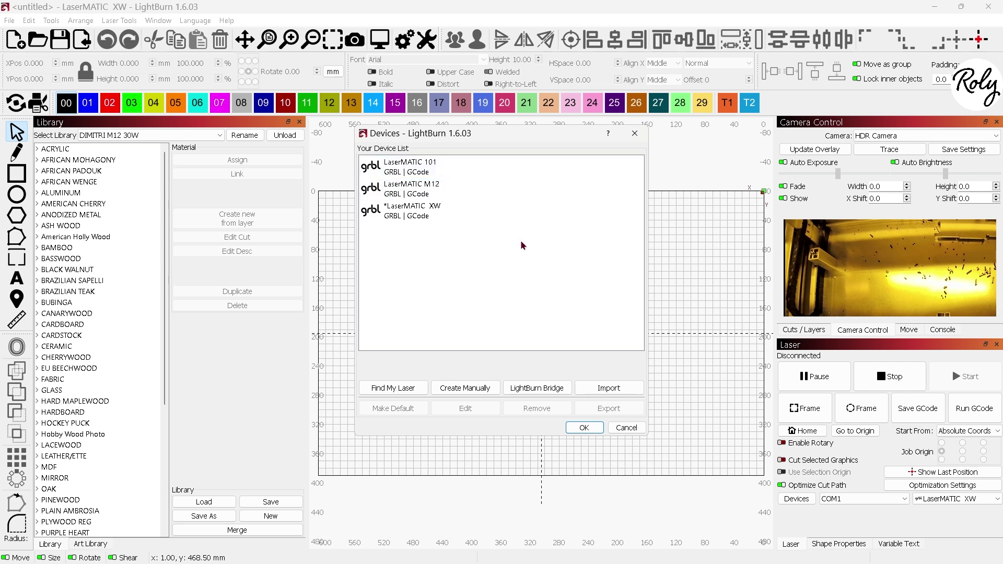
click(606, 390)
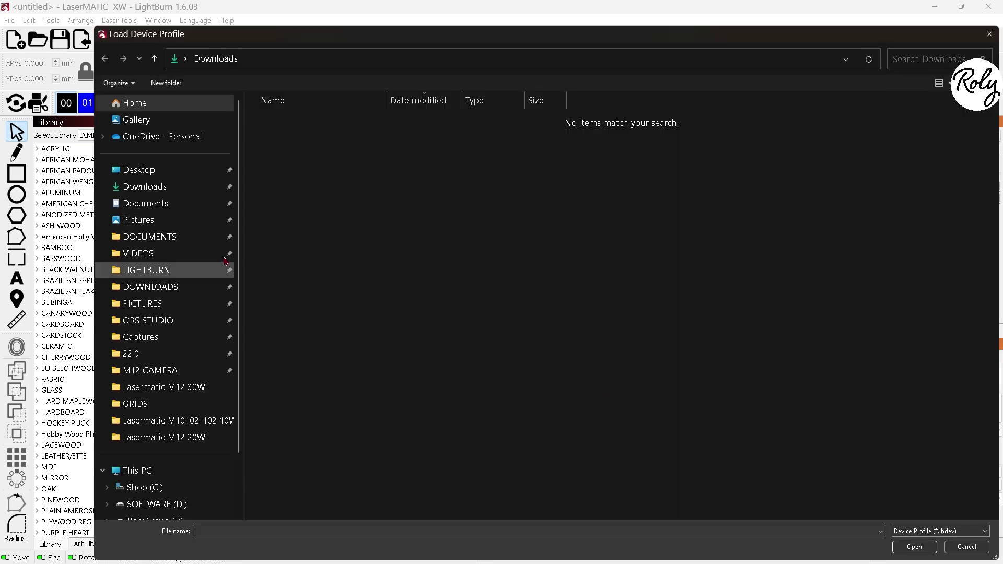
click(183, 172)
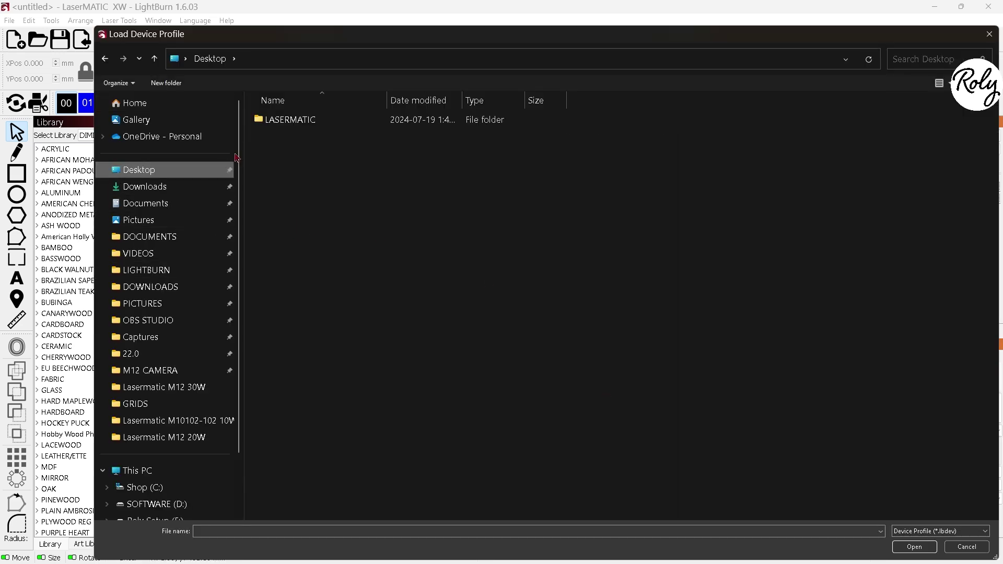
double_click(280, 120)
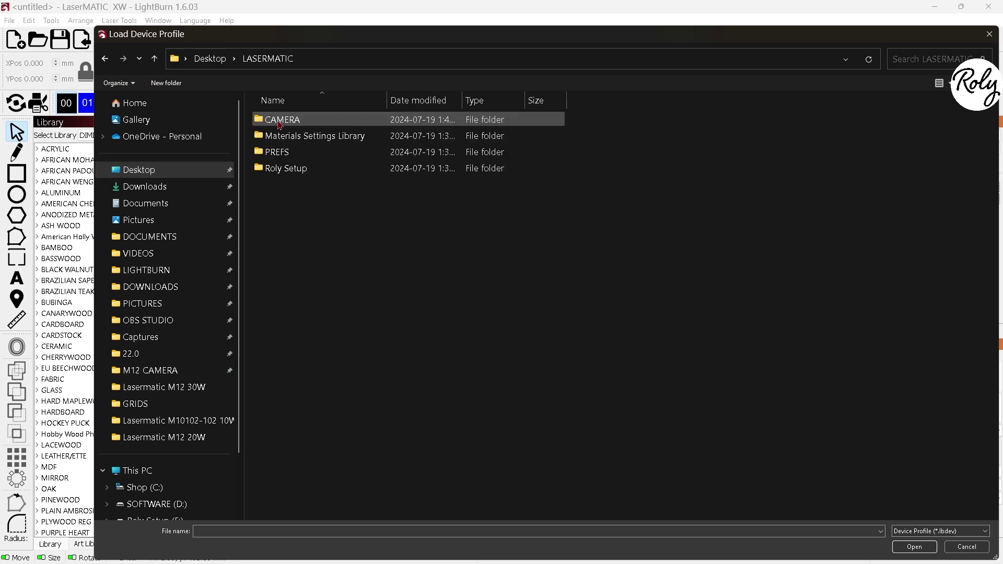
double_click(294, 174)
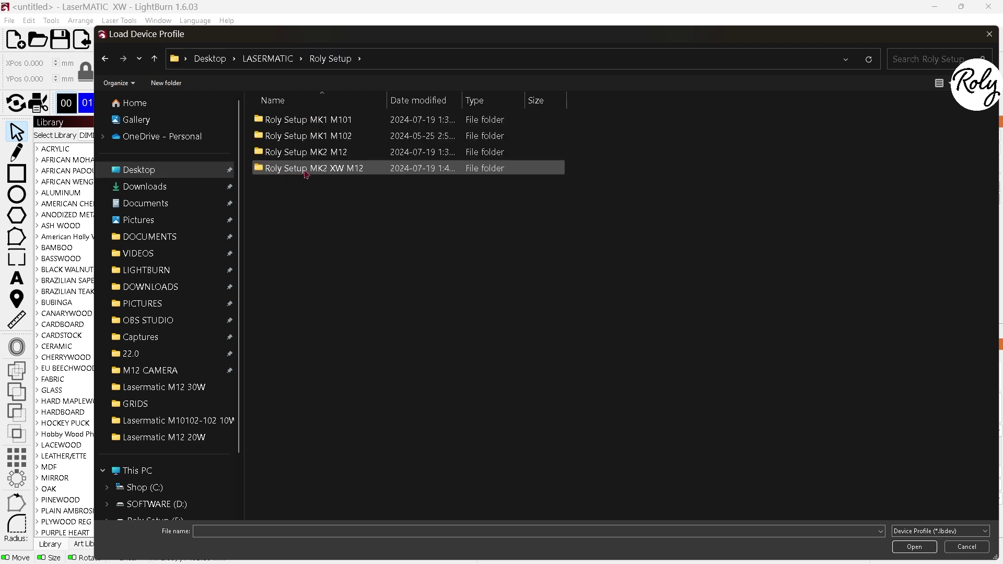
click(332, 171)
double_click(333, 172)
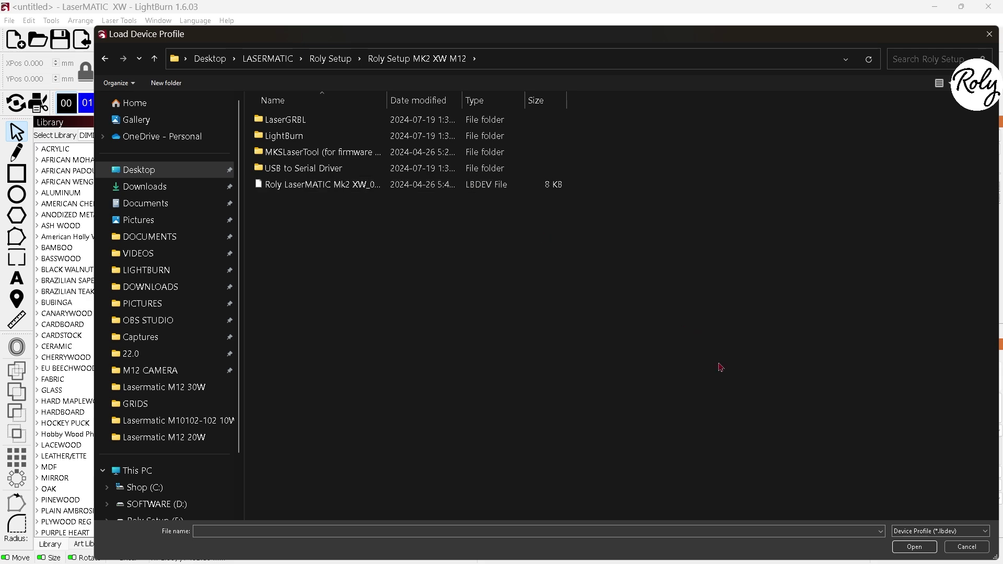
Select LaserMATIC 101 in the Devices window, confirm with OK, then close LightBurn
click(967, 546)
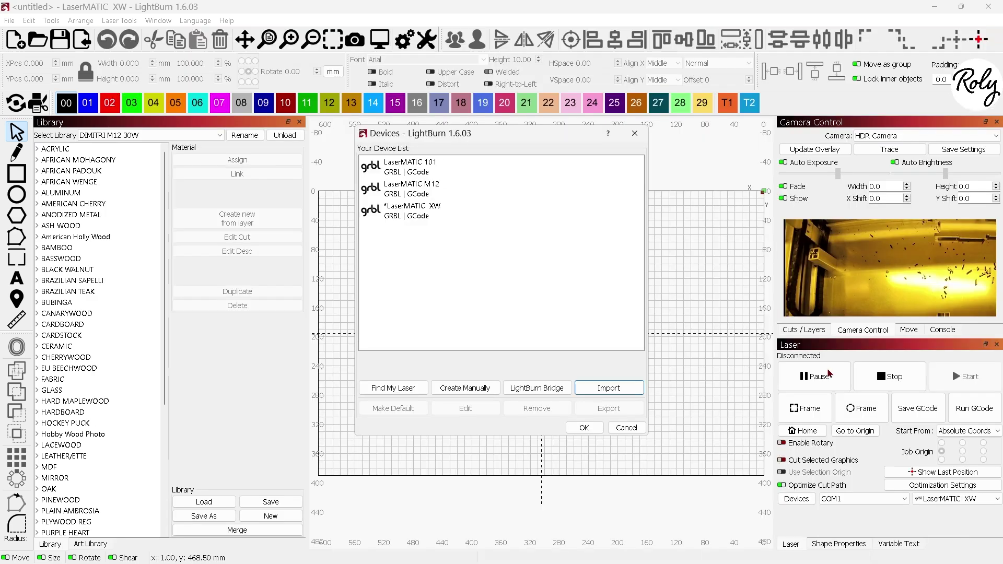
click(459, 208)
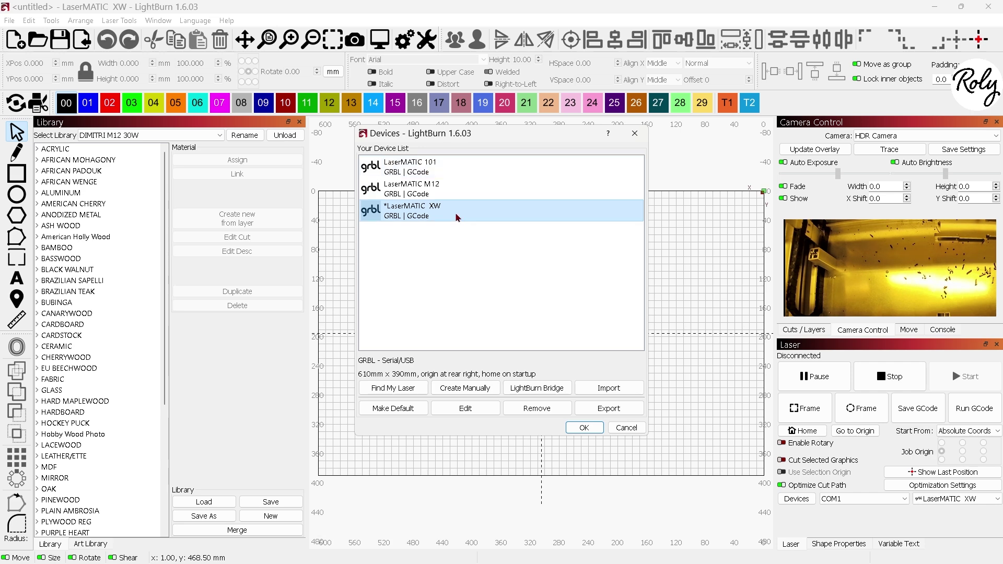
click(460, 168)
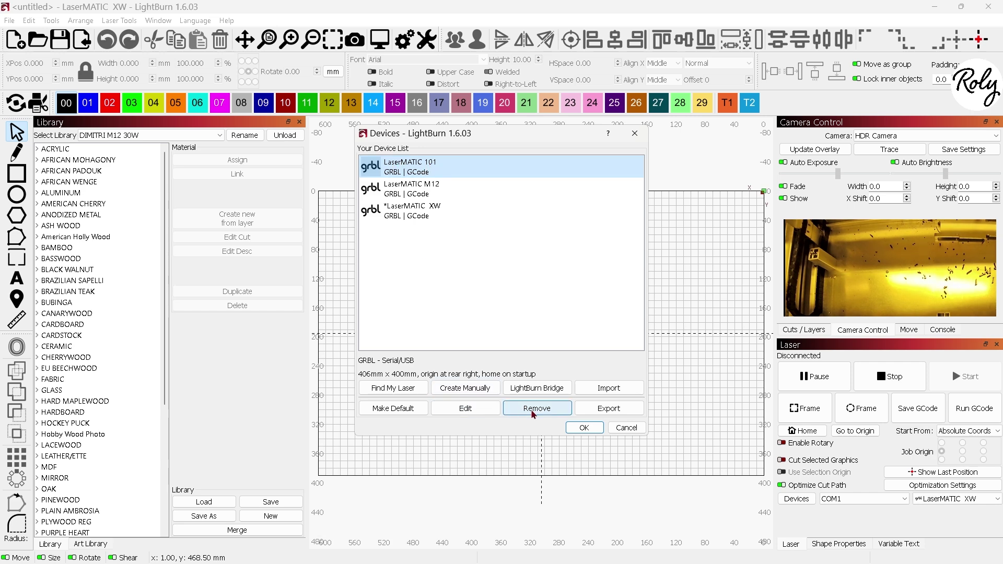
click(585, 428)
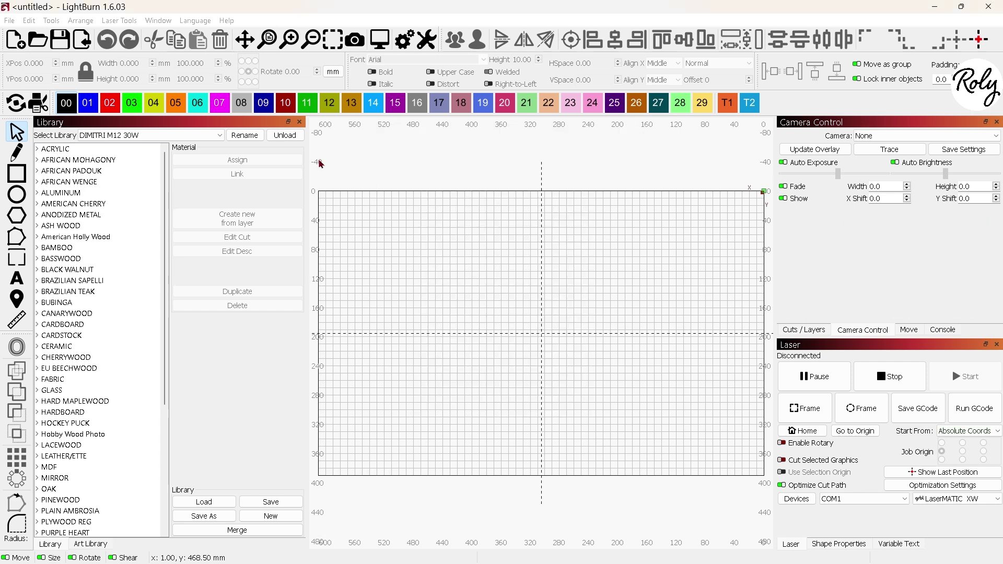
click(985, 11)
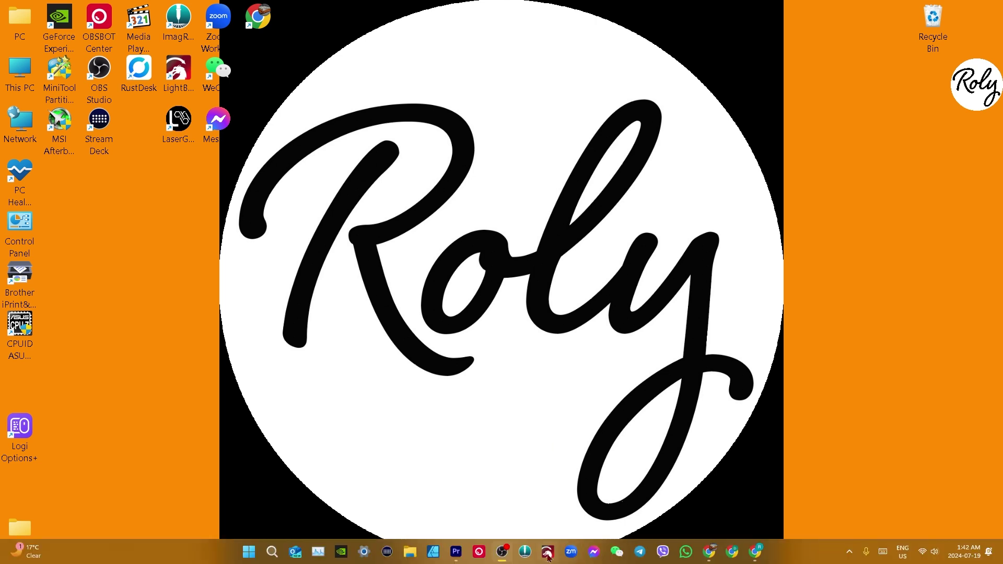
click(548, 553)
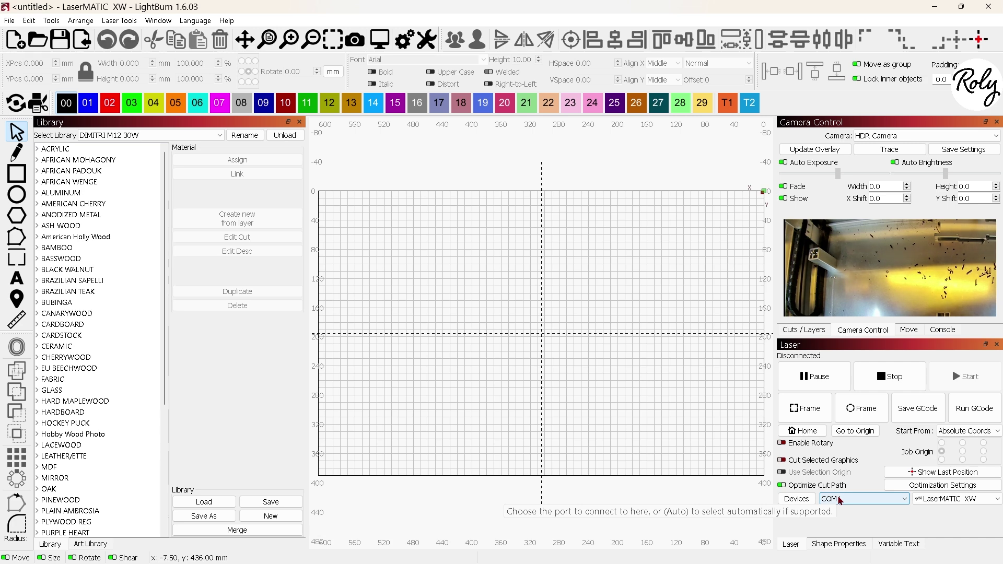
text(1)
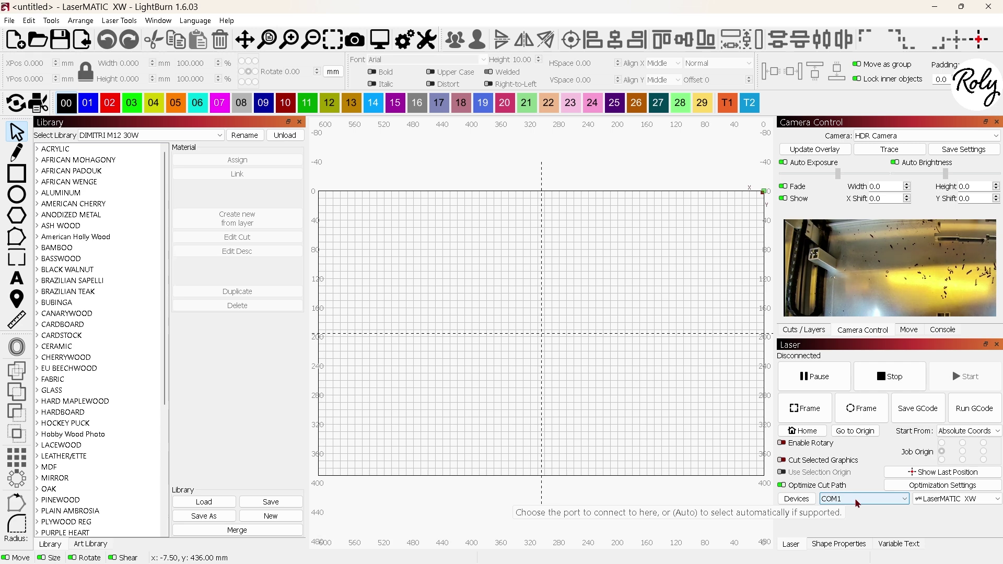
click(857, 503)
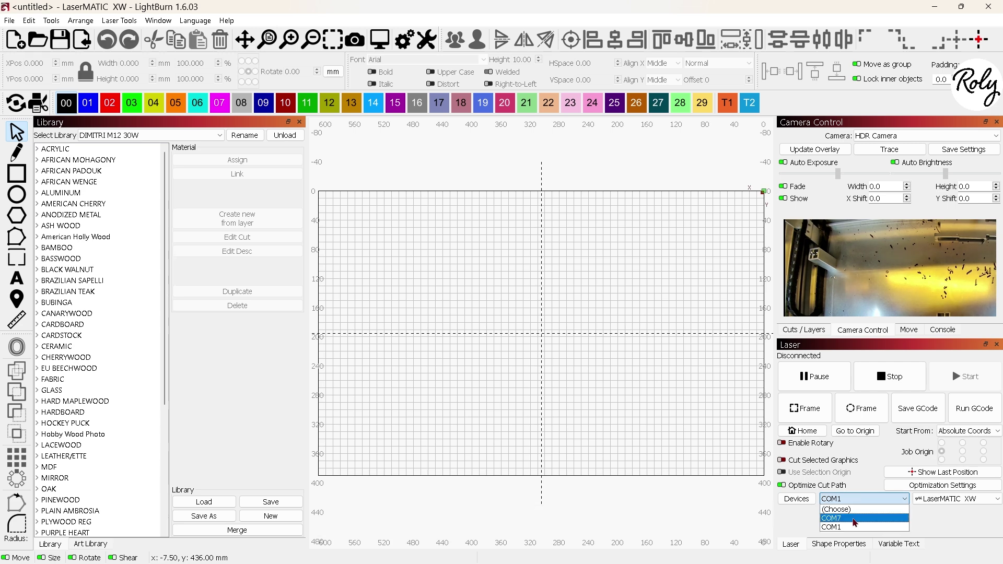
click(853, 518)
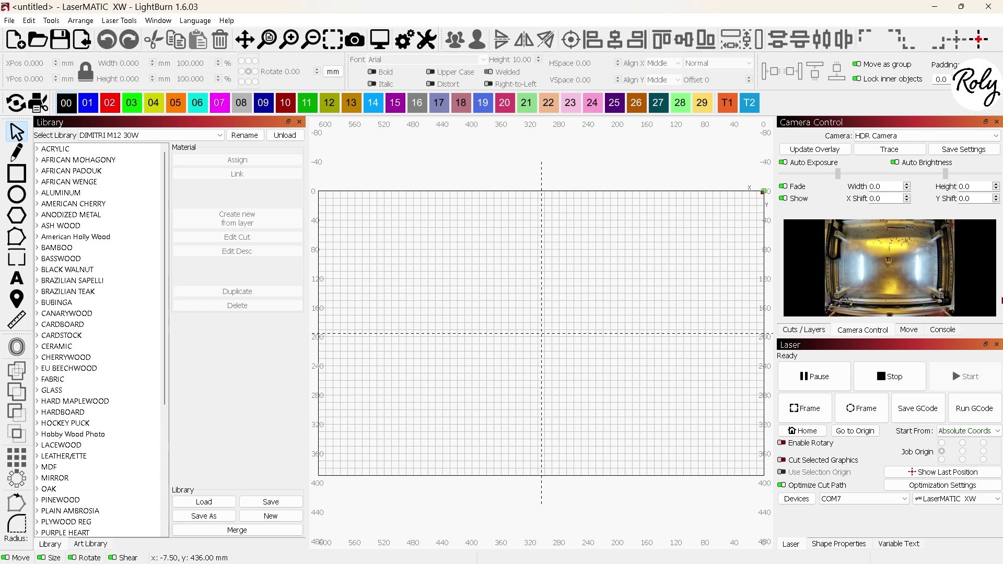
click(985, 501)
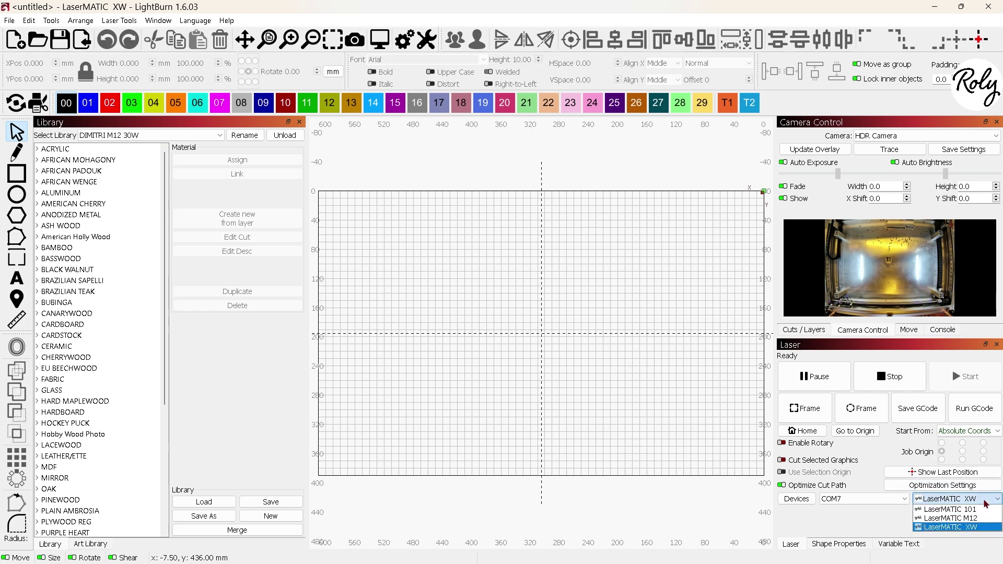
click(956, 518)
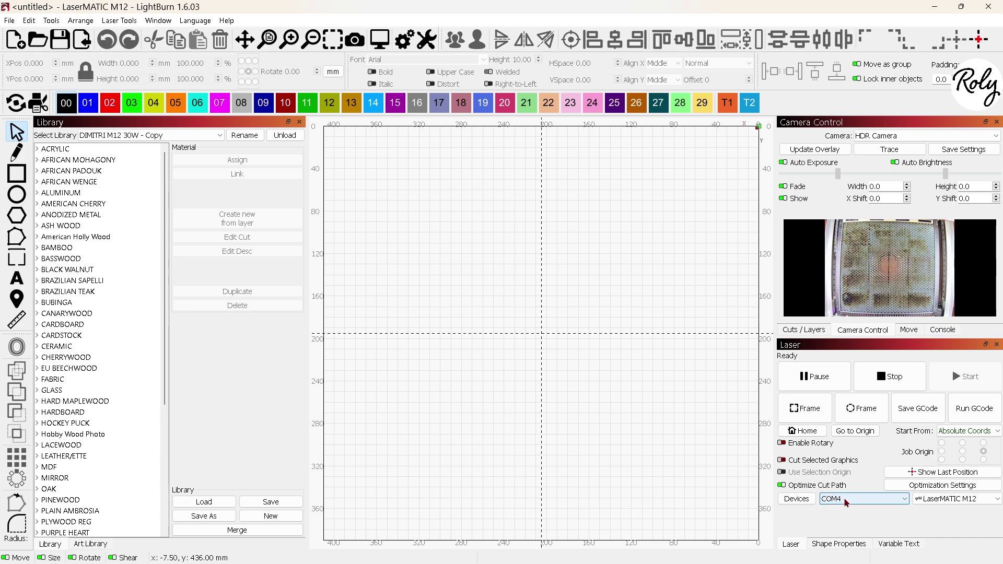
click(972, 500)
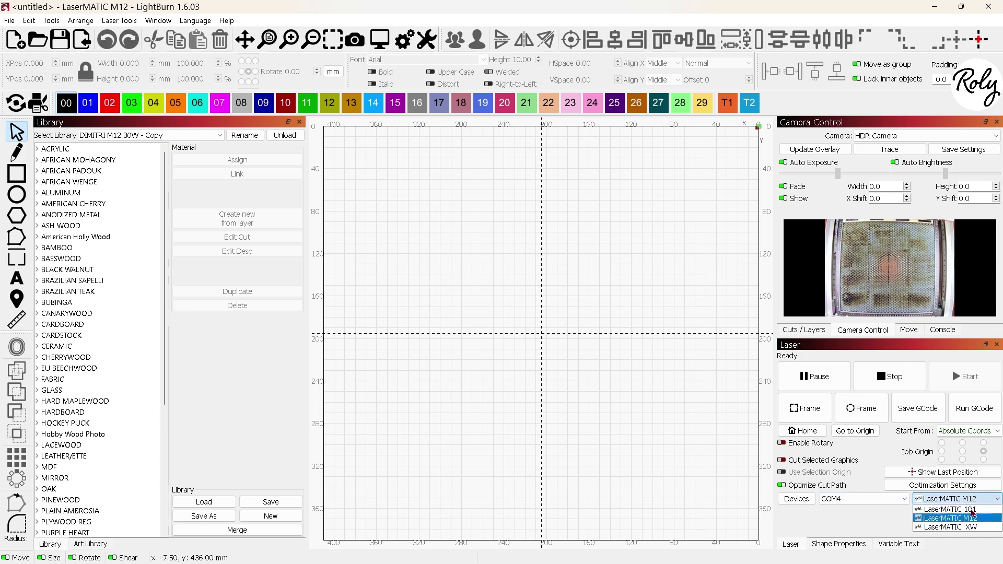
click(963, 527)
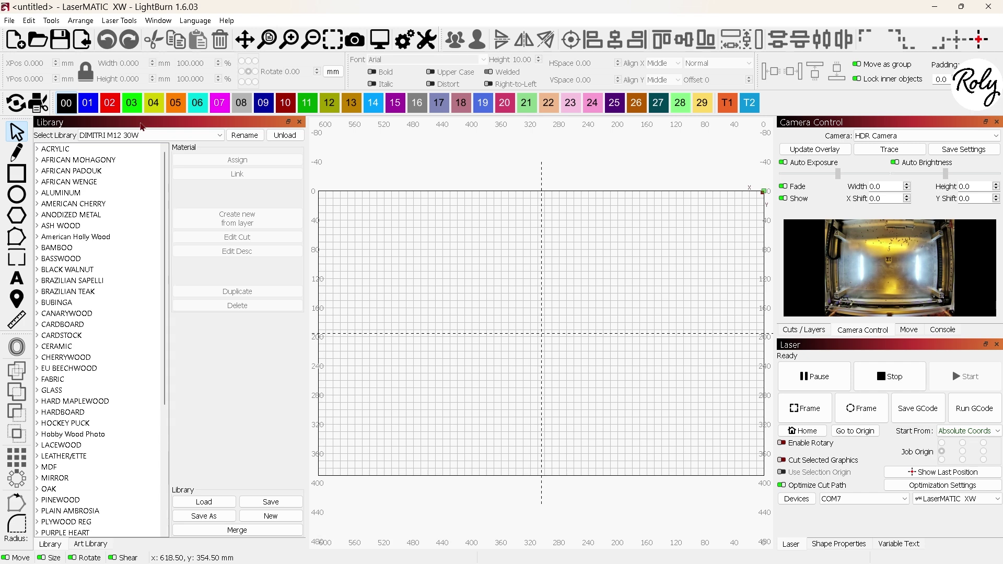
Dock the materials Library panel at the lower right of the LightBurn window
drag(141, 125, 838, 403)
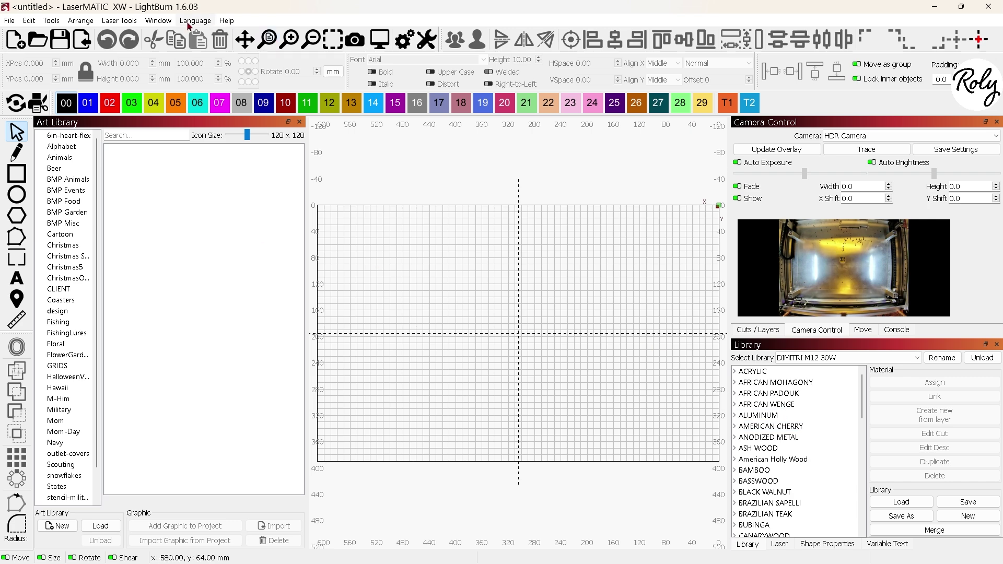
click(158, 21)
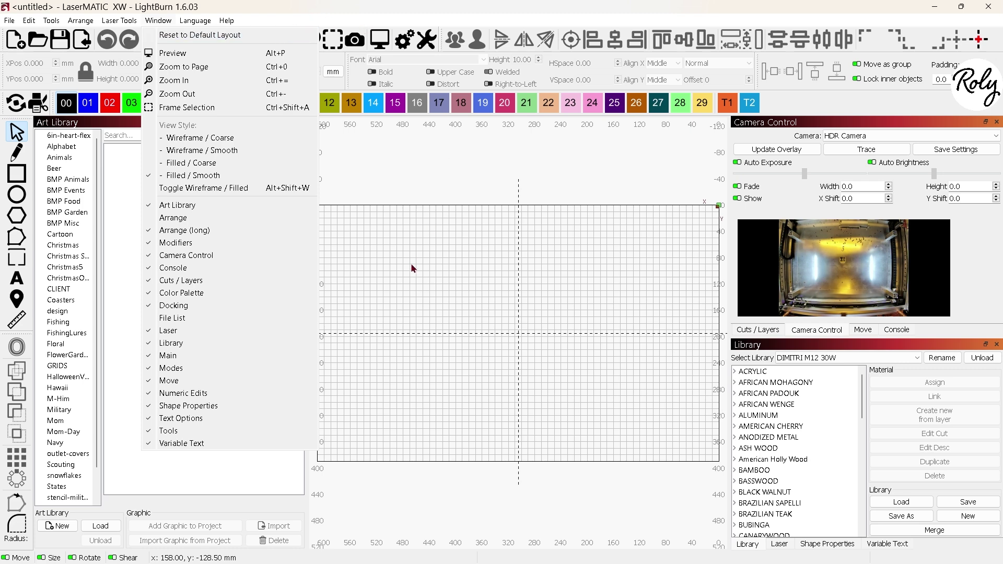
click(488, 206)
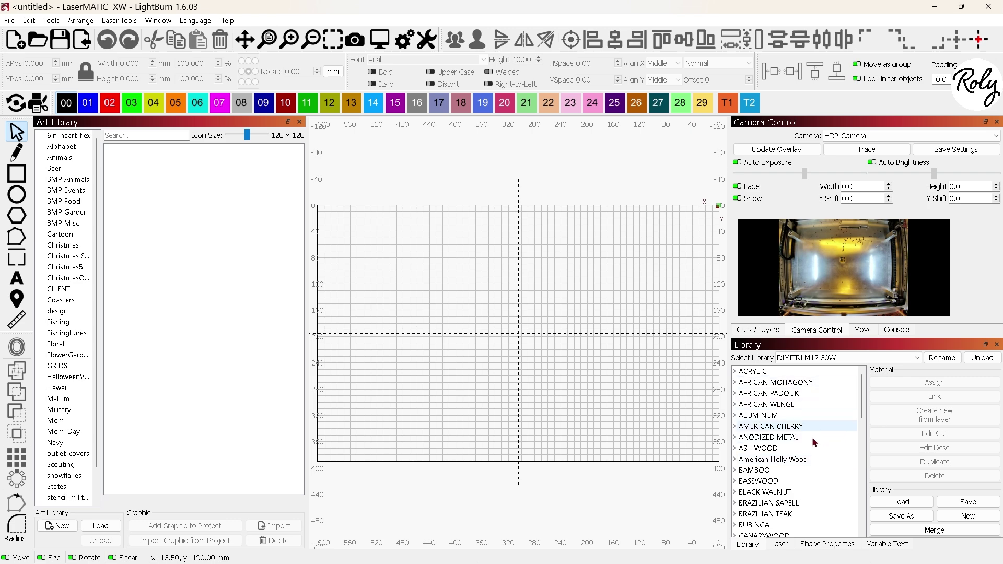
Load DIMITRI M12 30W.clb from Desktop > LASERMATIC > Materials Settings Library into the Library panel
click(897, 503)
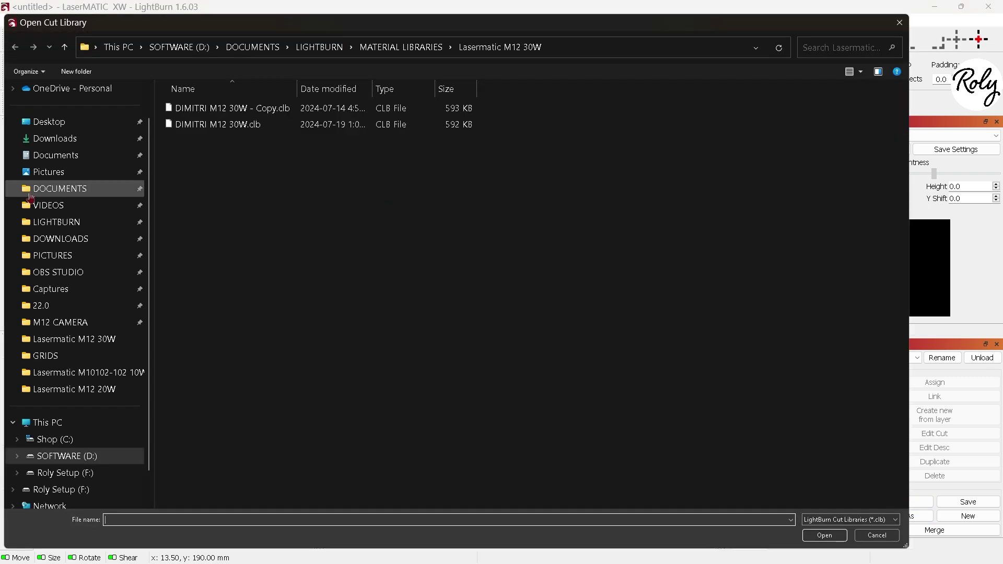
click(47, 122)
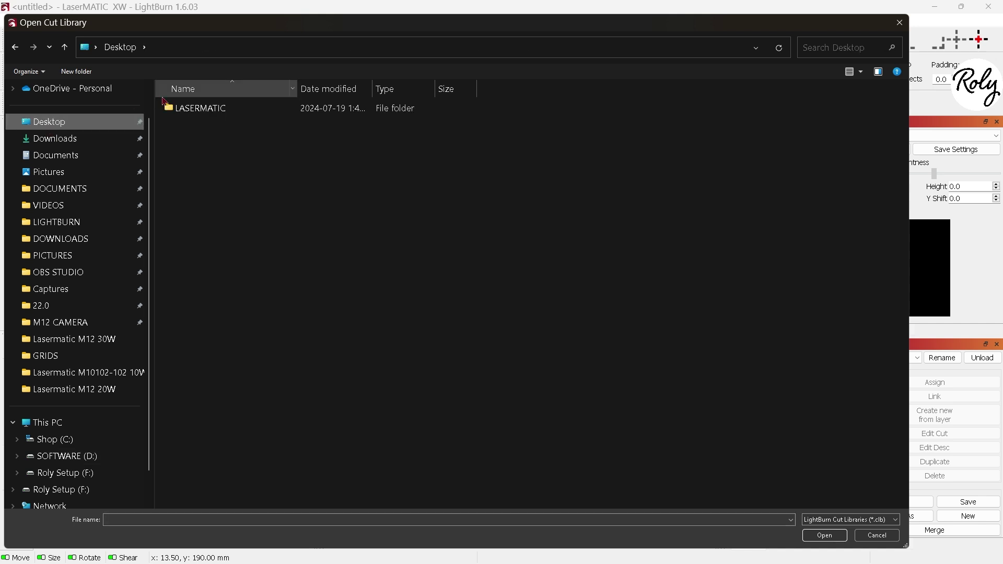
double_click(197, 113)
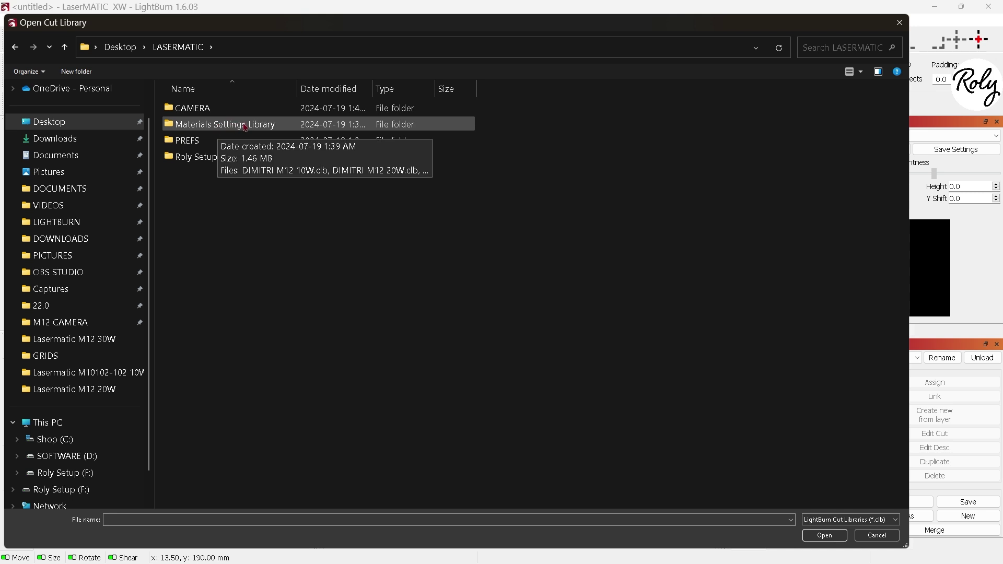
click(245, 128)
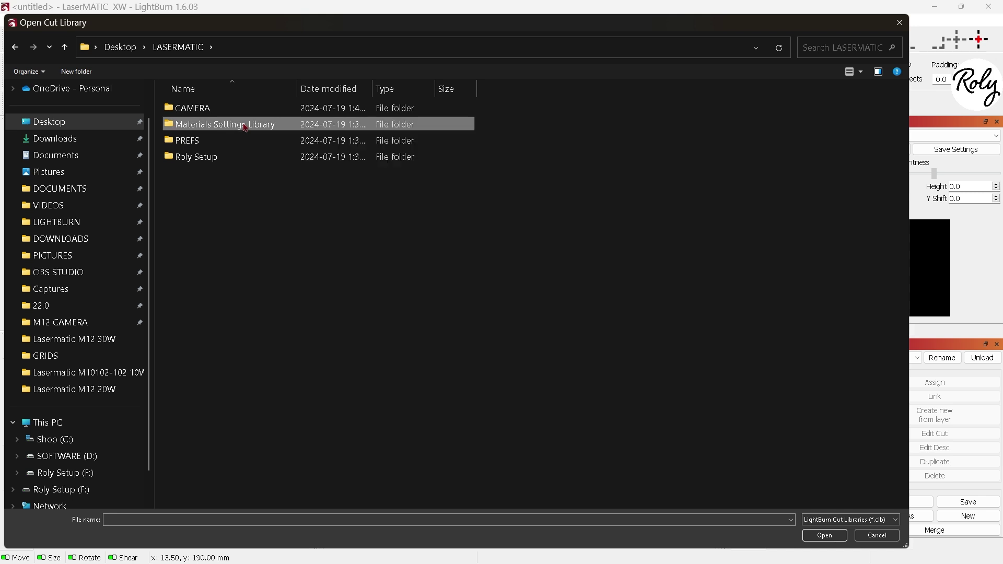
double_click(246, 128)
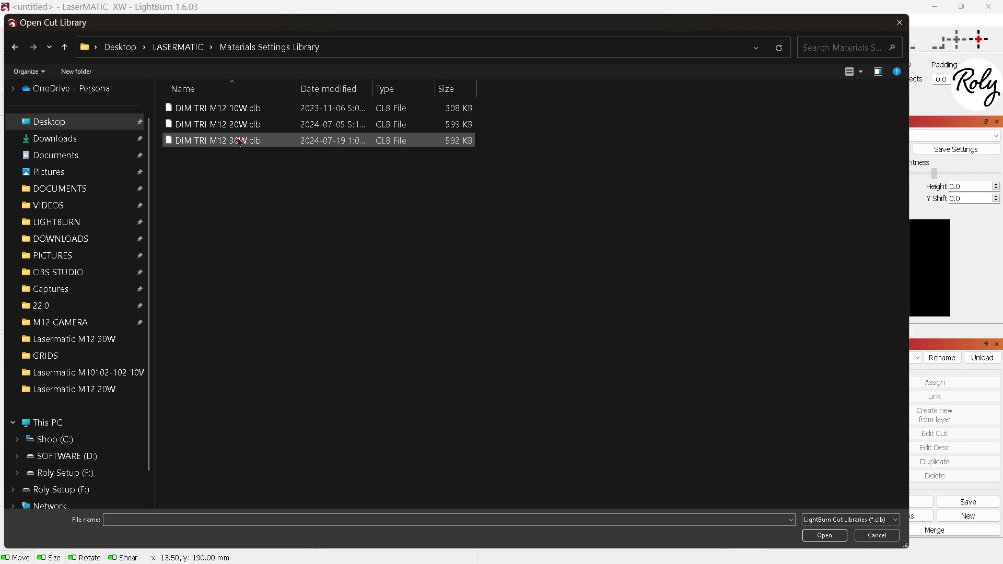
double_click(239, 142)
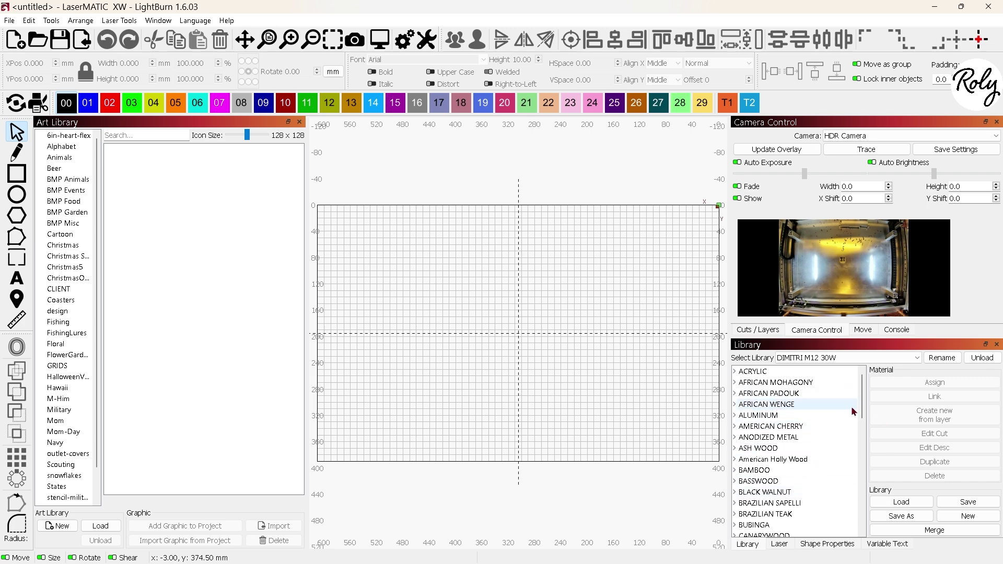
Save the material library over DIMITRI M12 30W.clb, confirm the replace, then start loading art library files
scroll(810, 413, down, 10)
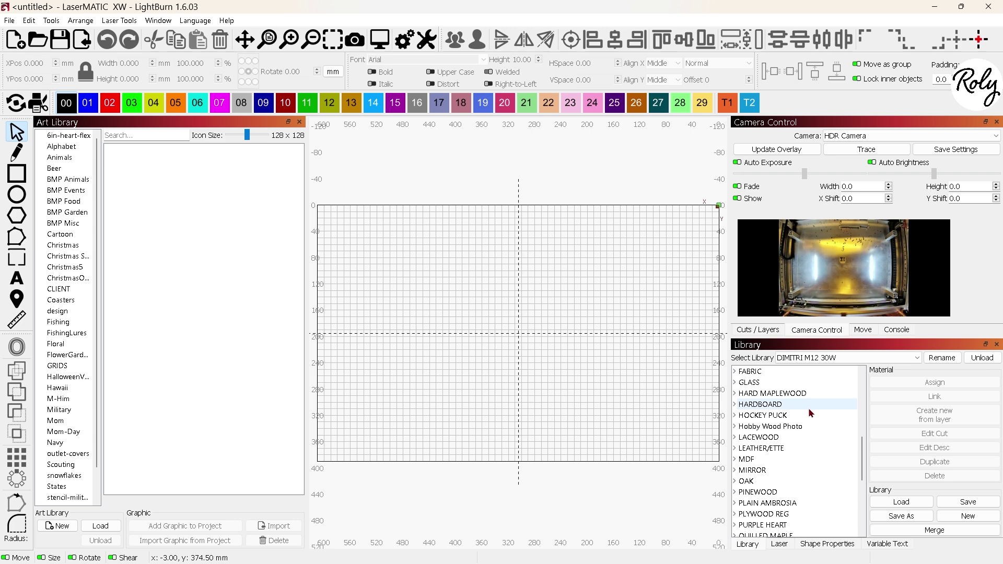
click(883, 518)
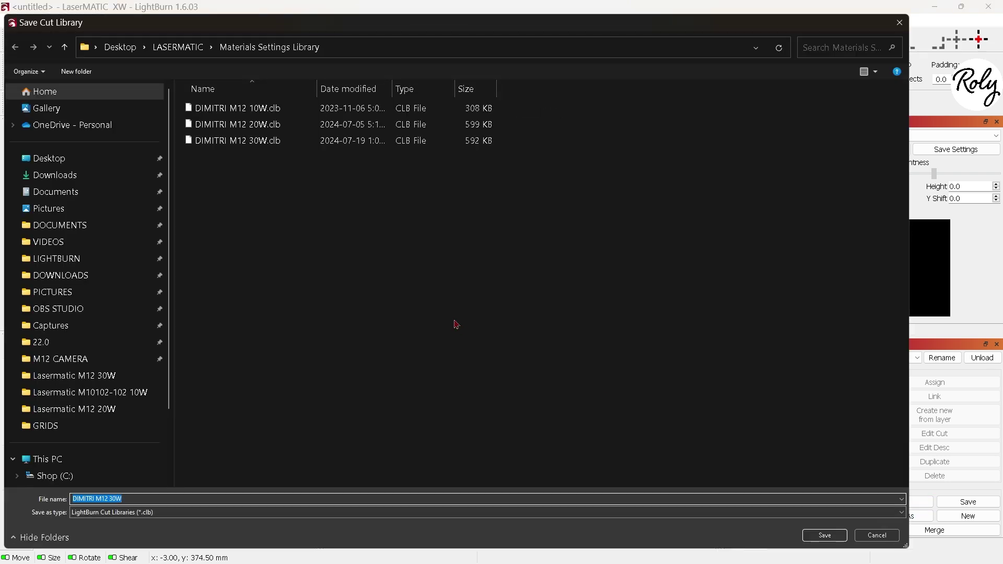
double_click(260, 146)
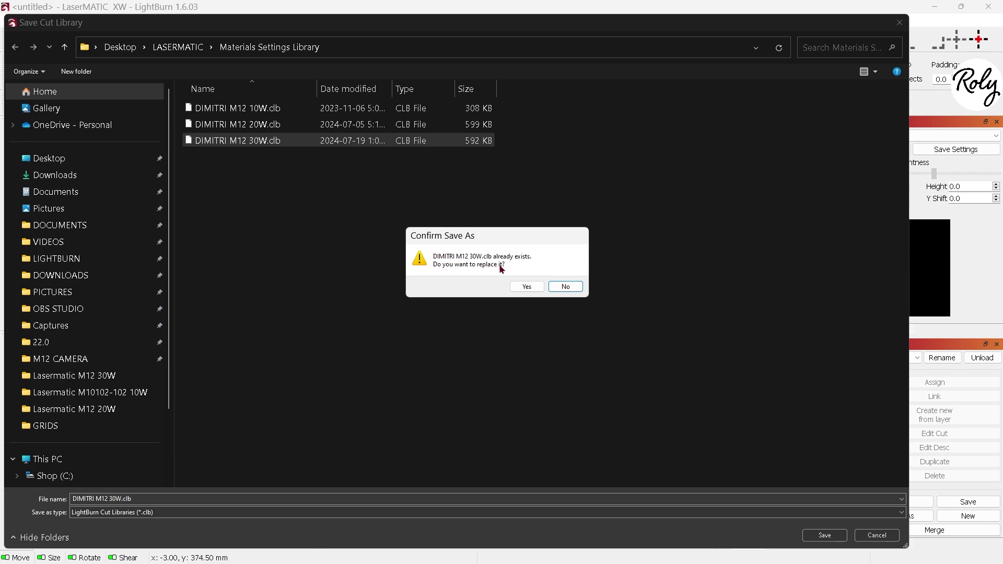
click(524, 287)
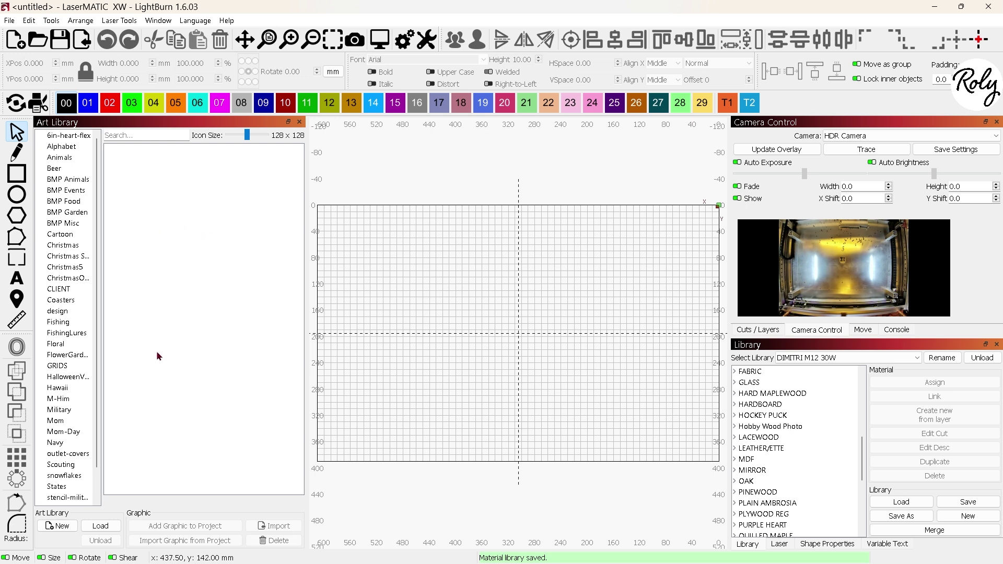
click(109, 530)
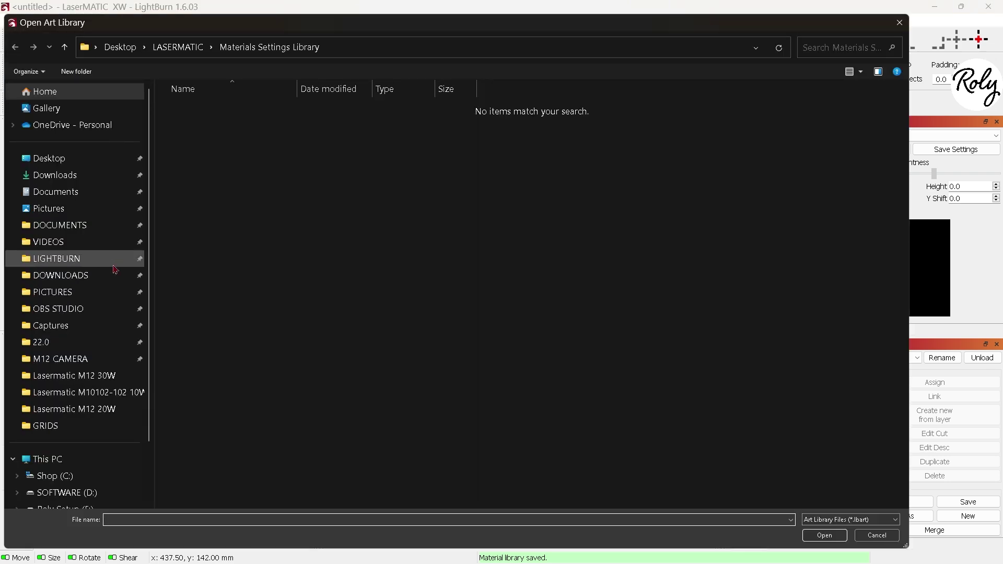
Select all .lbart files in LIGHTBURN > ARTWORK LIGHTBURN and close the Open Art Library dialog
click(80, 264)
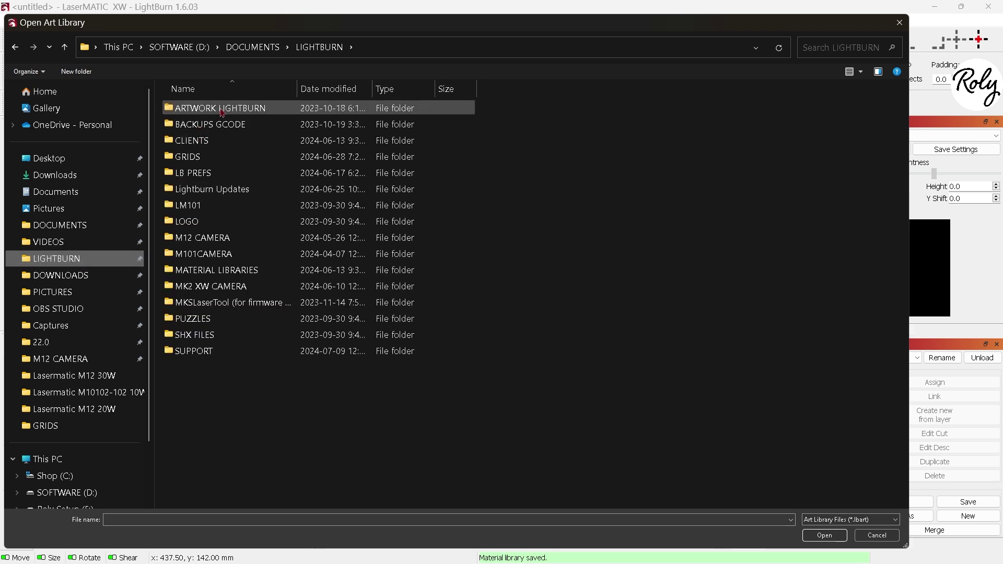
double_click(223, 114)
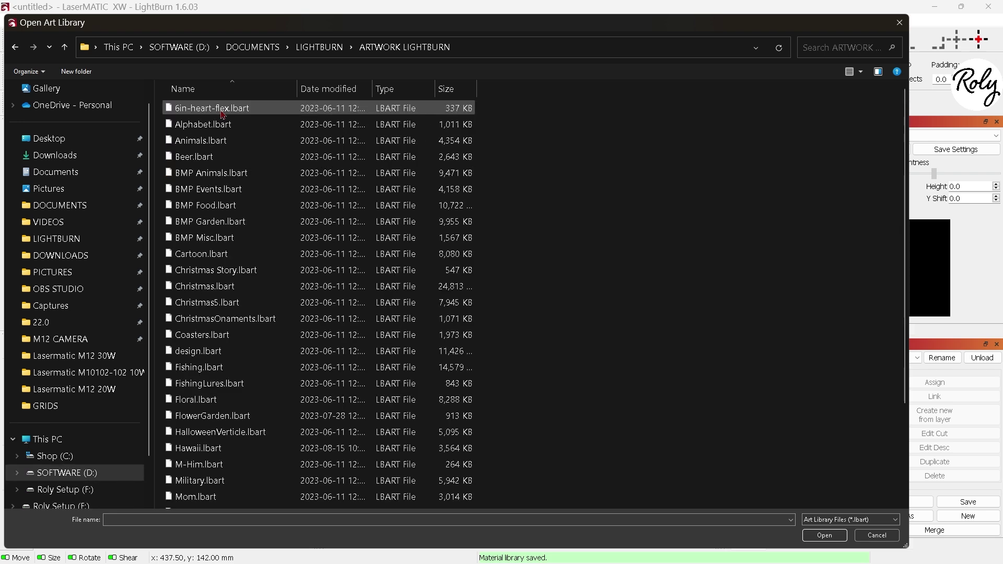
drag(500, 107, 351, 527)
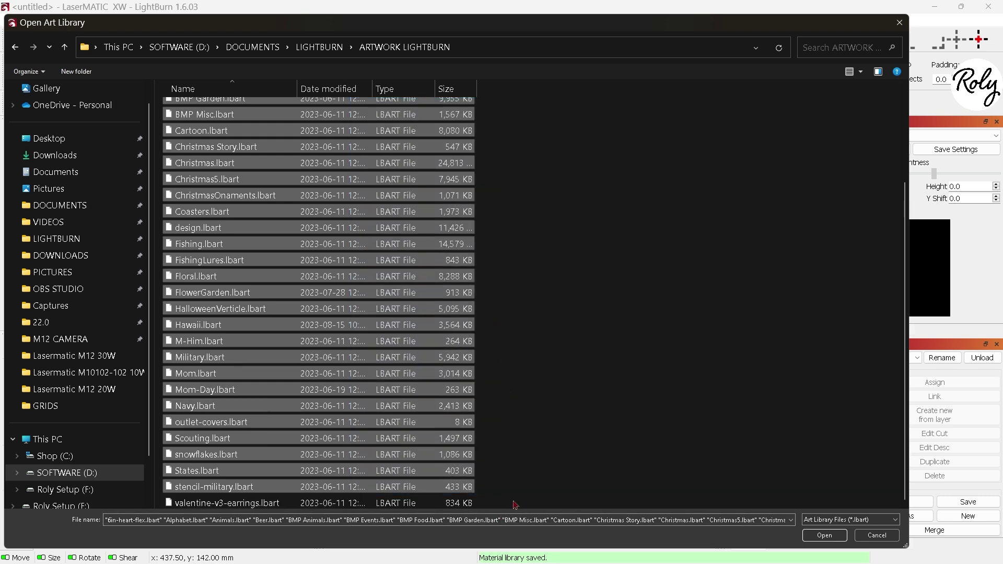
drag(512, 507, 320, 82)
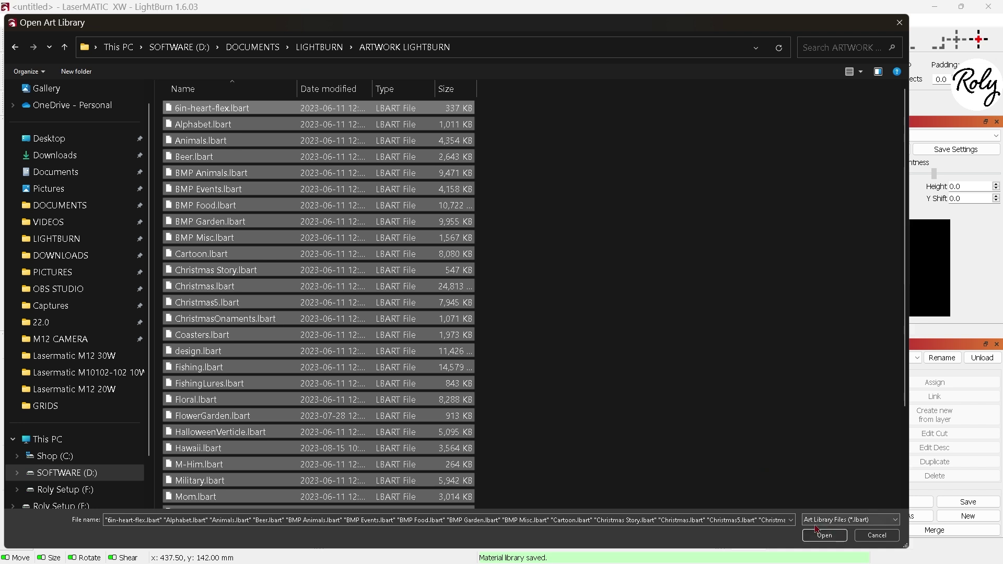
click(878, 536)
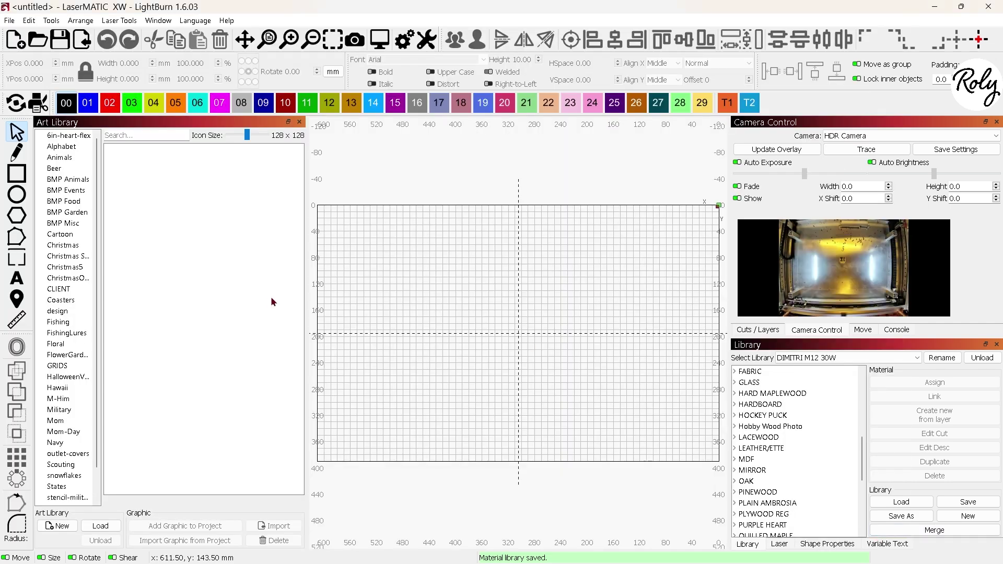
Browse the Alphabet through Christmas art categories and float the materials Library panel
click(47, 148)
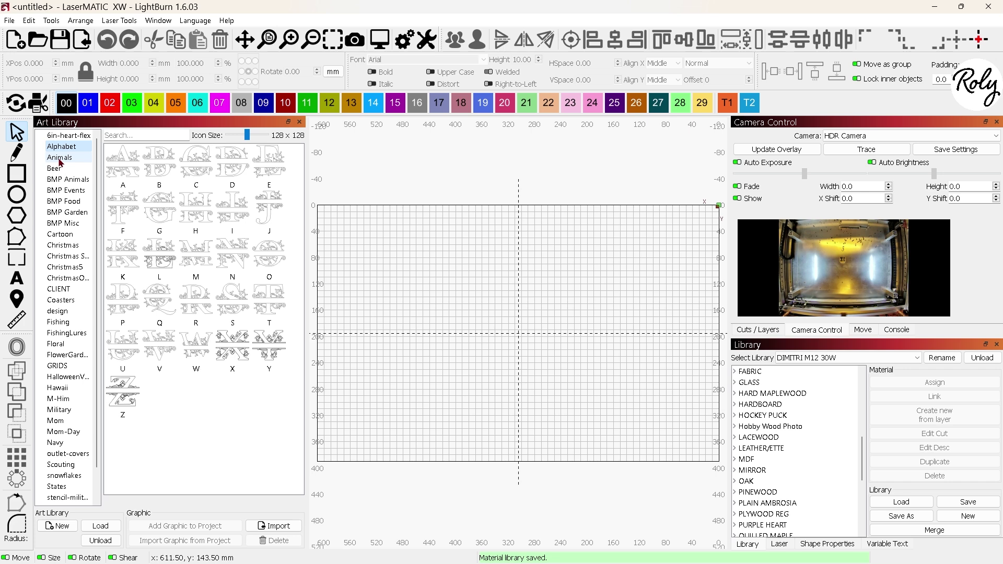
click(59, 160)
click(60, 180)
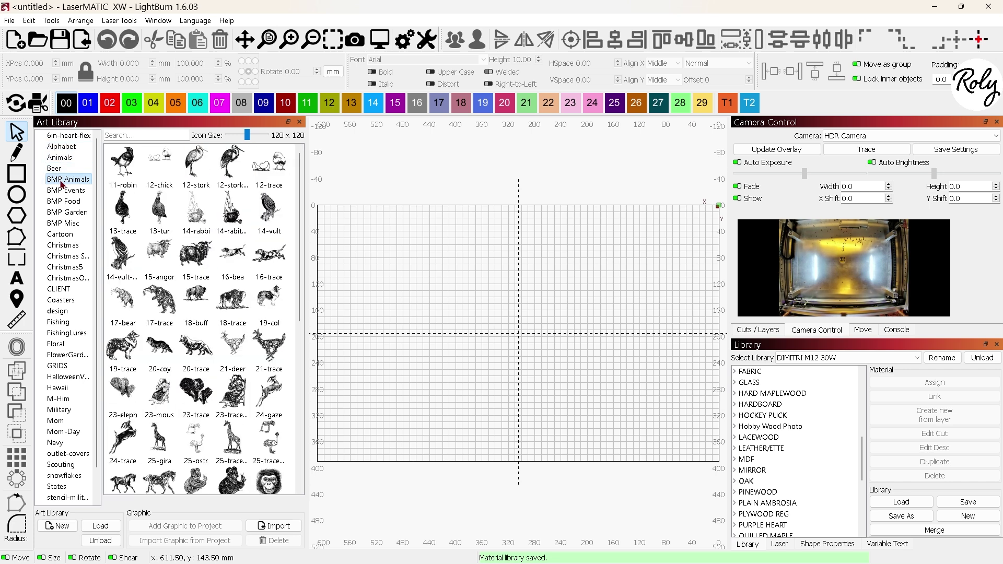
click(59, 191)
click(59, 212)
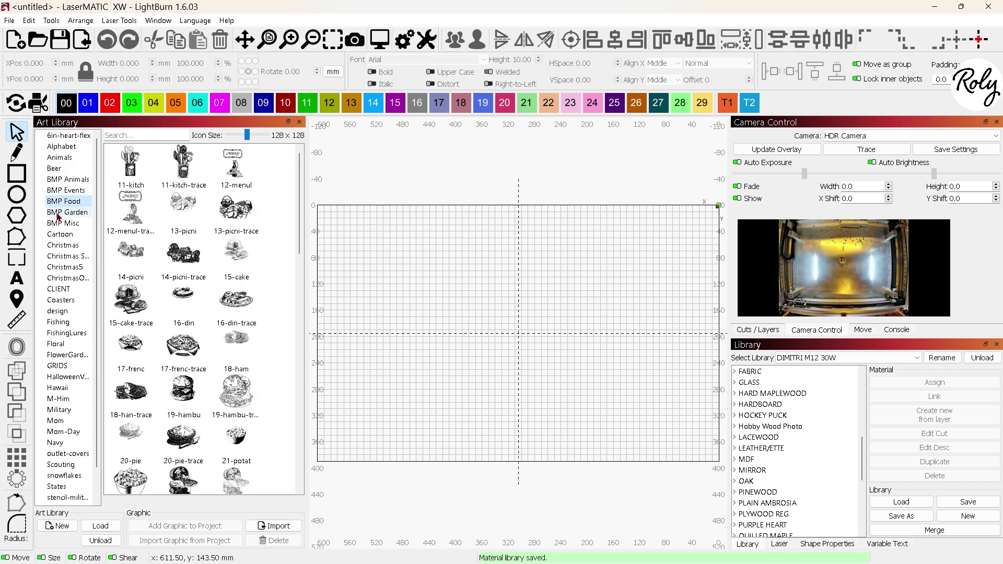
click(57, 225)
click(57, 235)
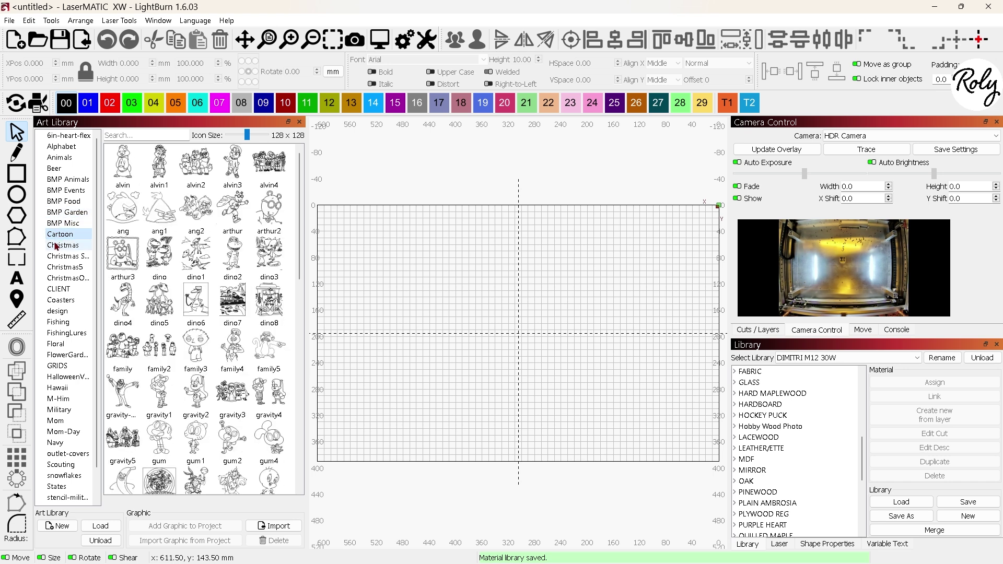
click(52, 245)
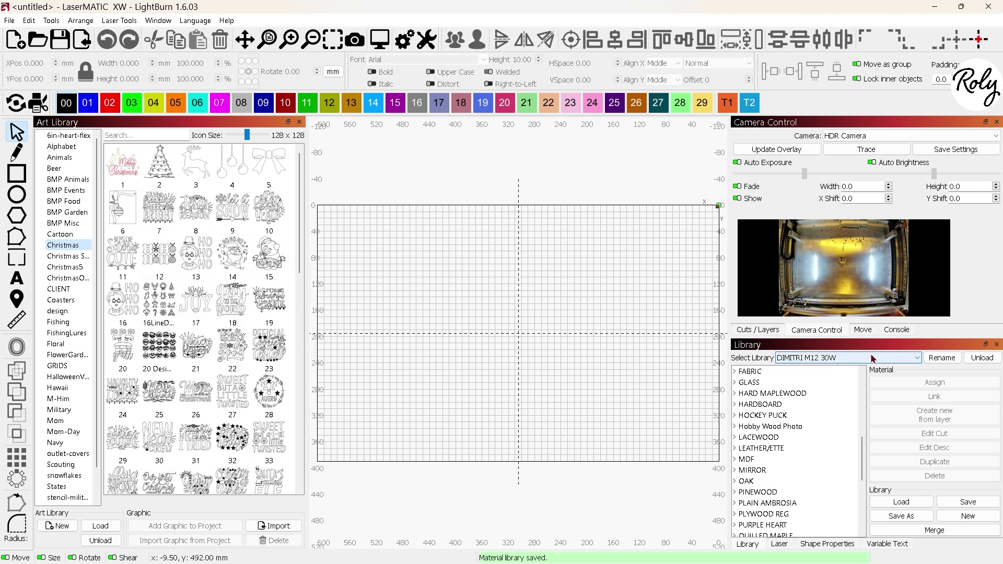
drag(873, 345, 131, 251)
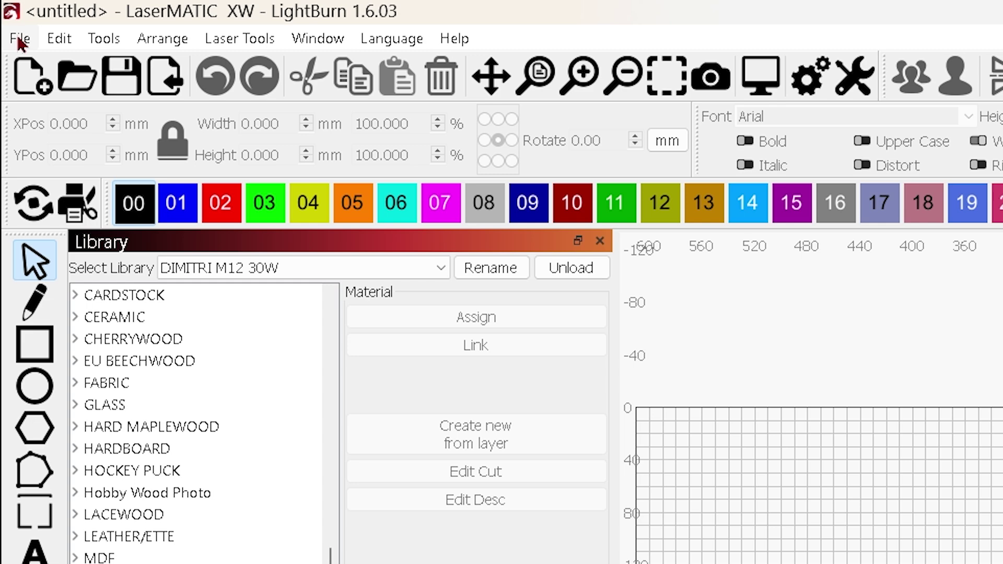
click(20, 39)
Export the preferences as PREF1.lbprefs into Desktop\LASERMATIC\PREFS
mouse_move(59, 367)
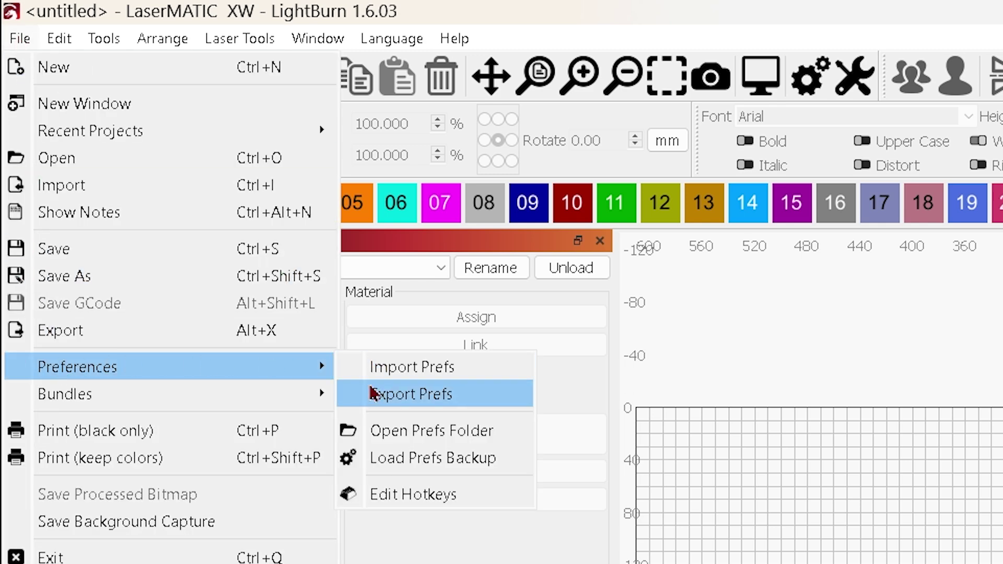
click(377, 395)
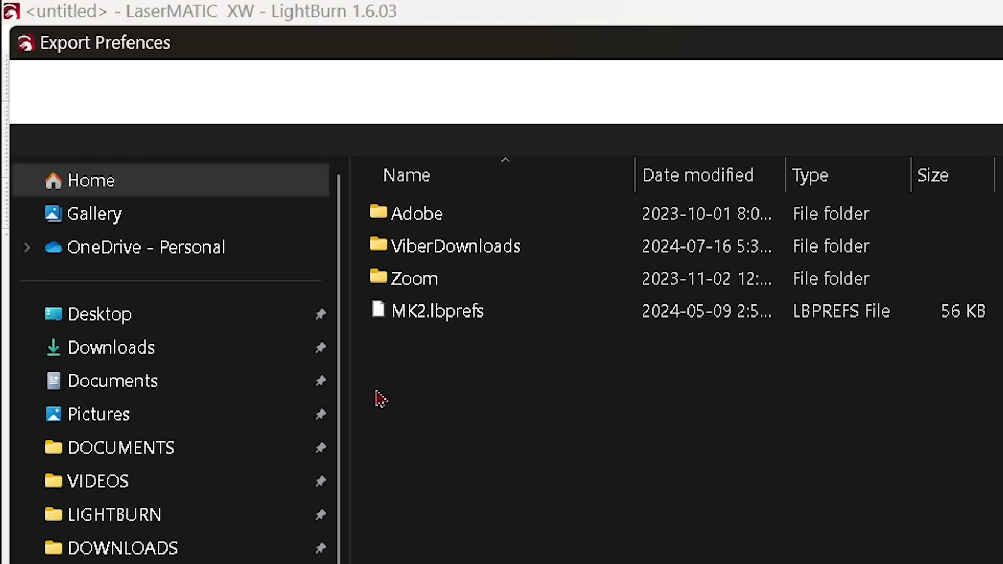
click(124, 315)
double_click(453, 214)
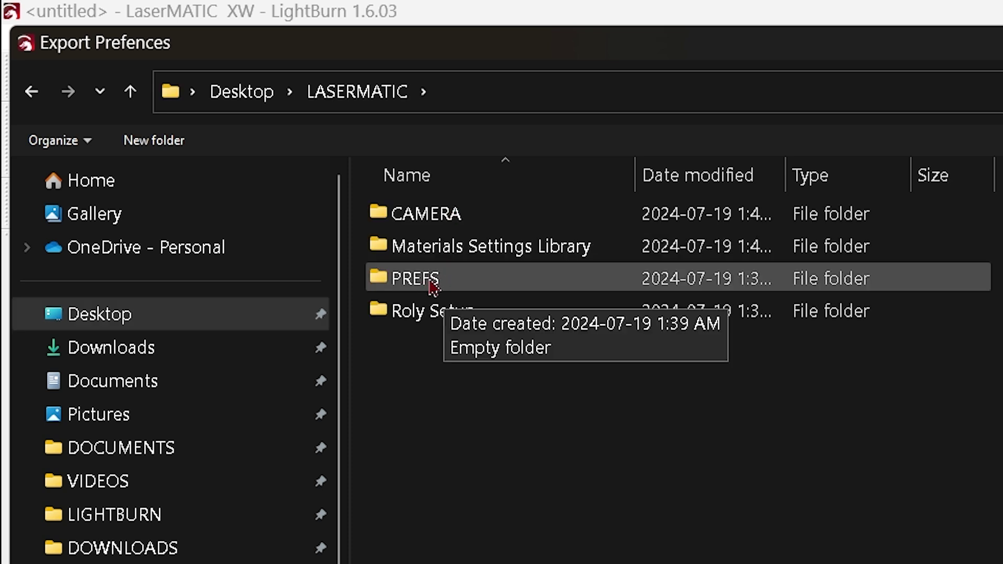
double_click(432, 287)
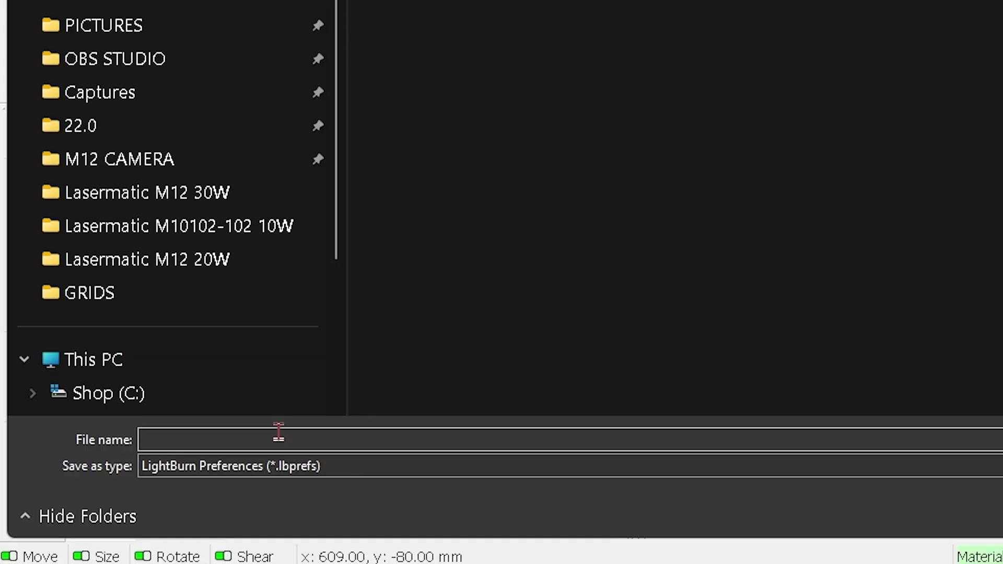
click(277, 439)
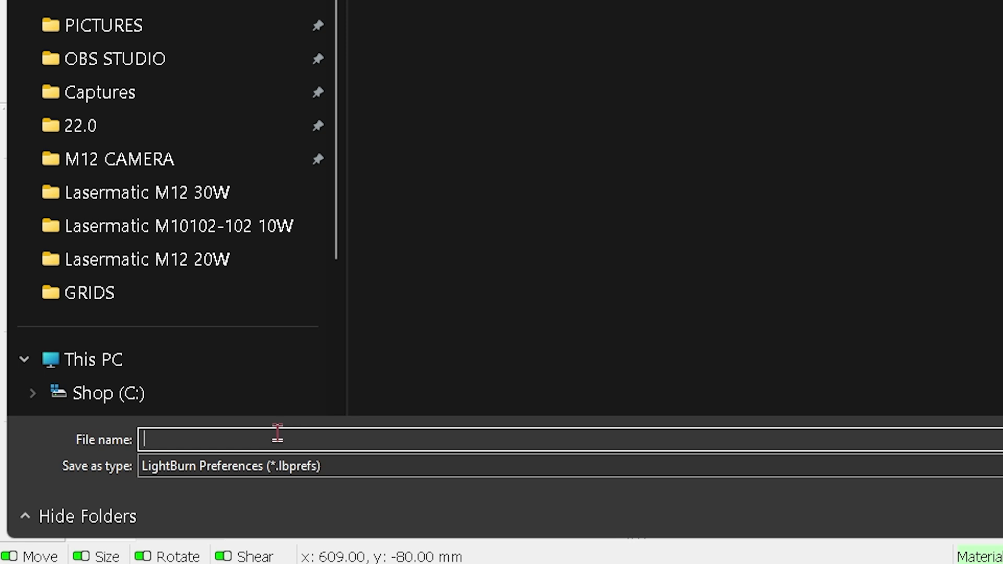
text(PREF)
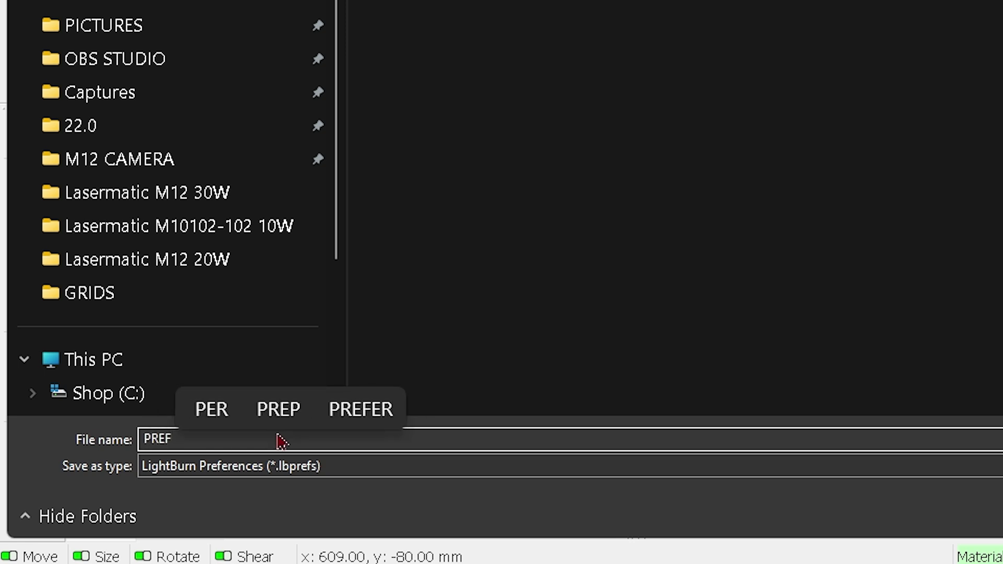
text(1)
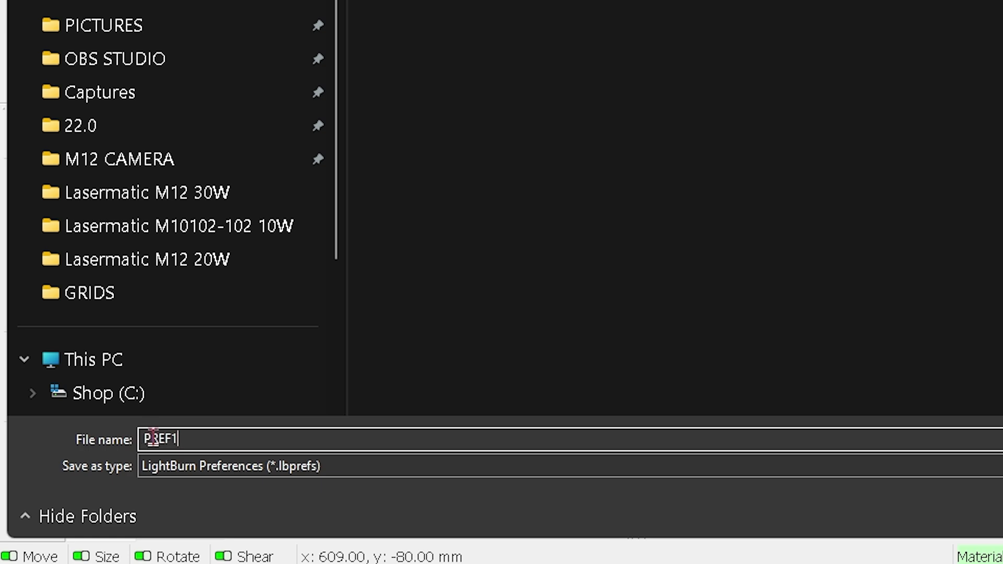
mouse_move(912, 563)
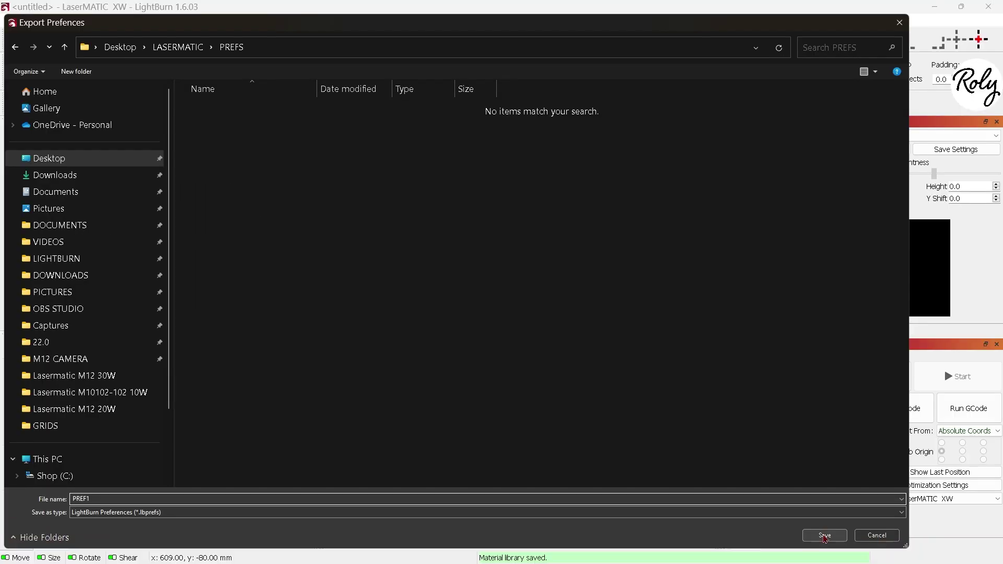
click(824, 536)
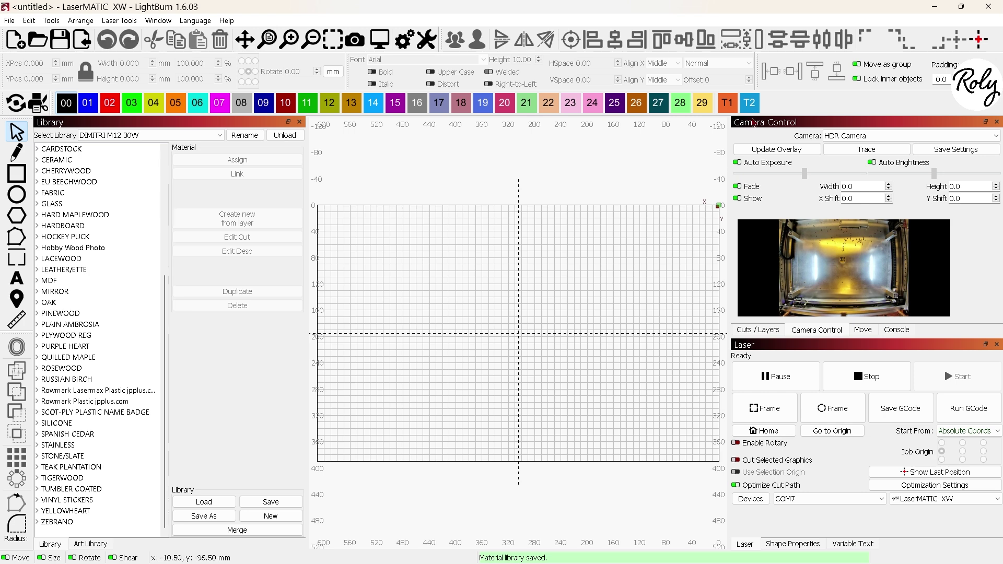
Float the Camera Control, Laser and Library panels out of their docks
drag(754, 122, 724, 103)
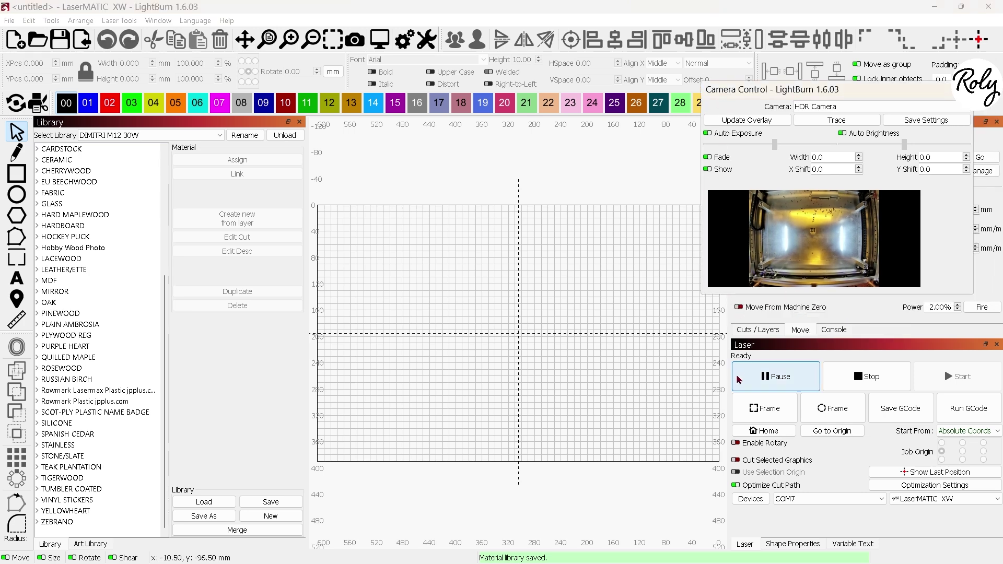
drag(741, 351, 378, 429)
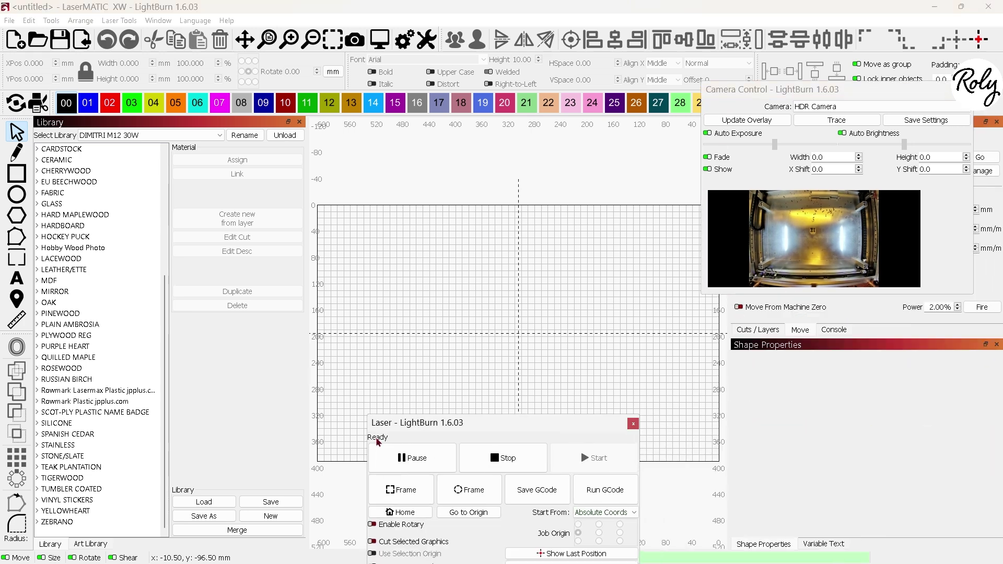
drag(210, 122, 508, 211)
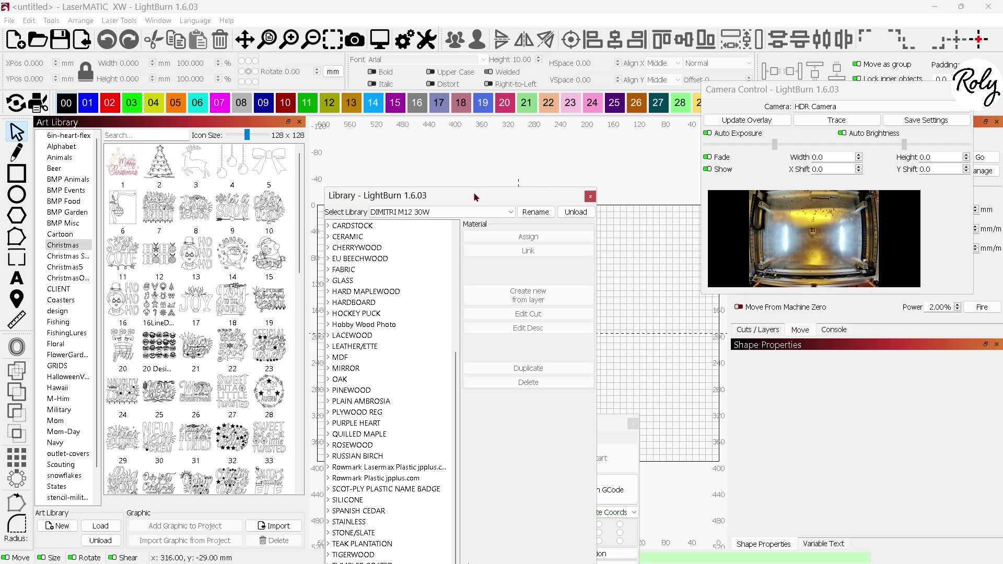
Re-dock Library beside the Art Library, Laser and Camera Control on the right, showing the Laser tab
double_click(441, 195)
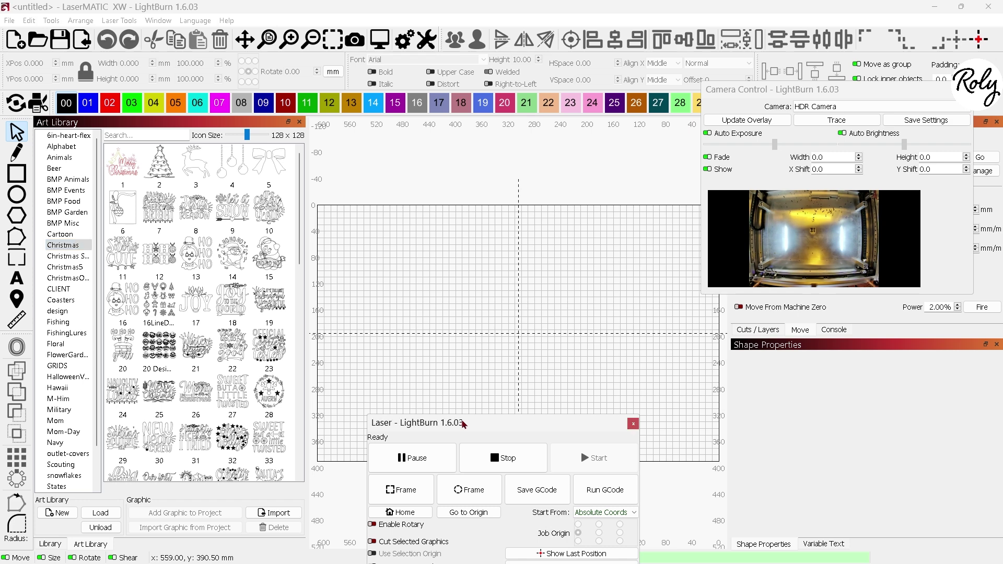
double_click(462, 421)
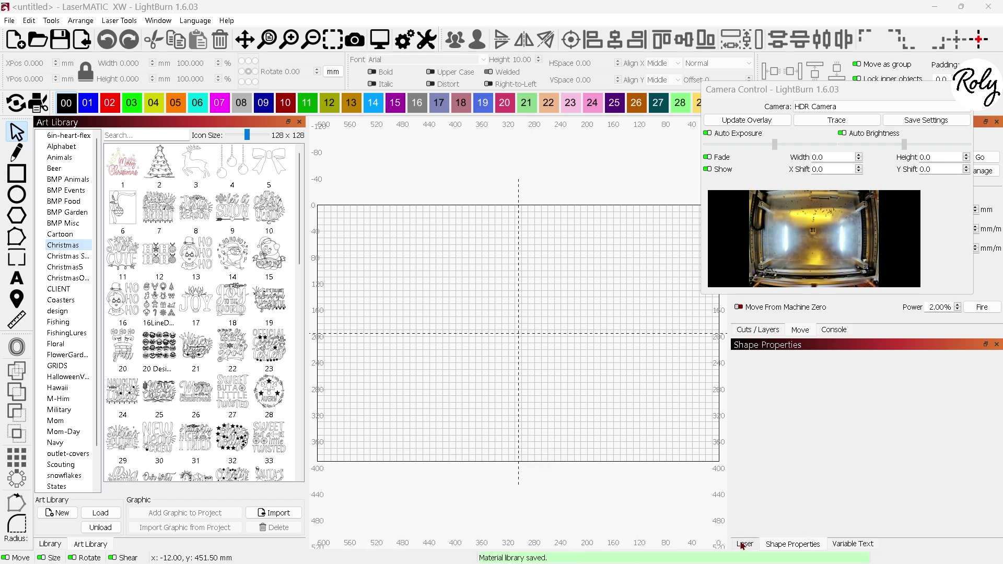
click(762, 92)
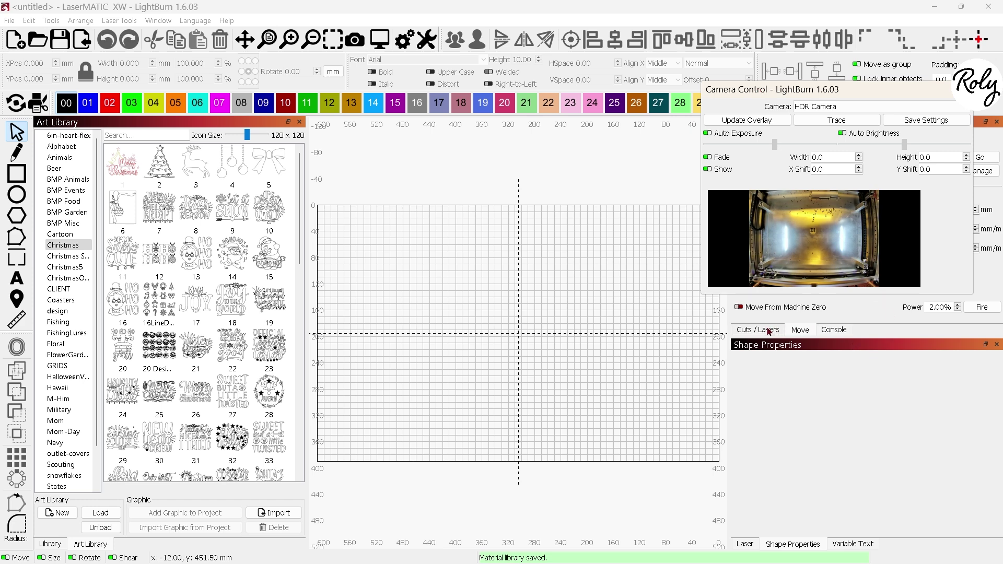
double_click(737, 91)
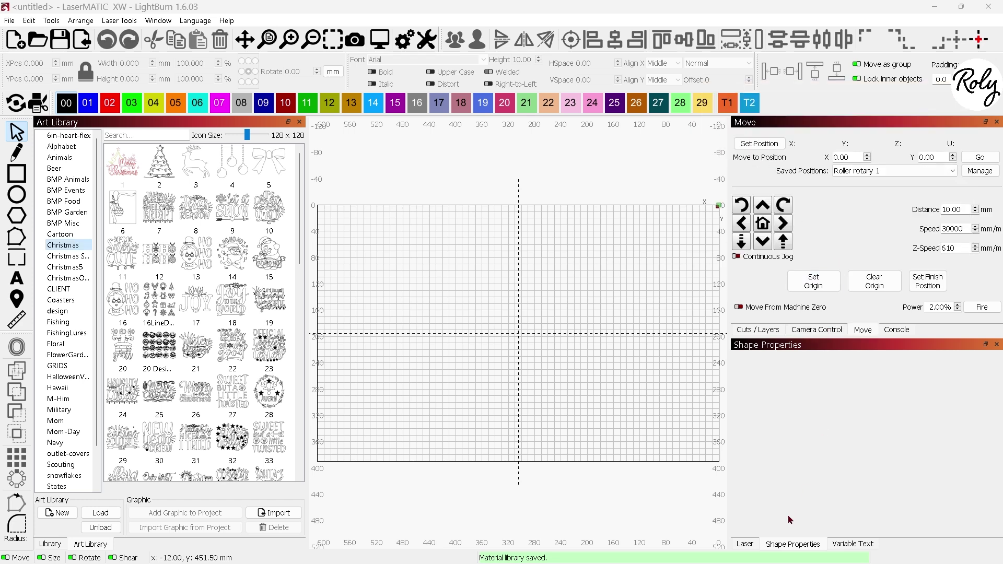
click(748, 545)
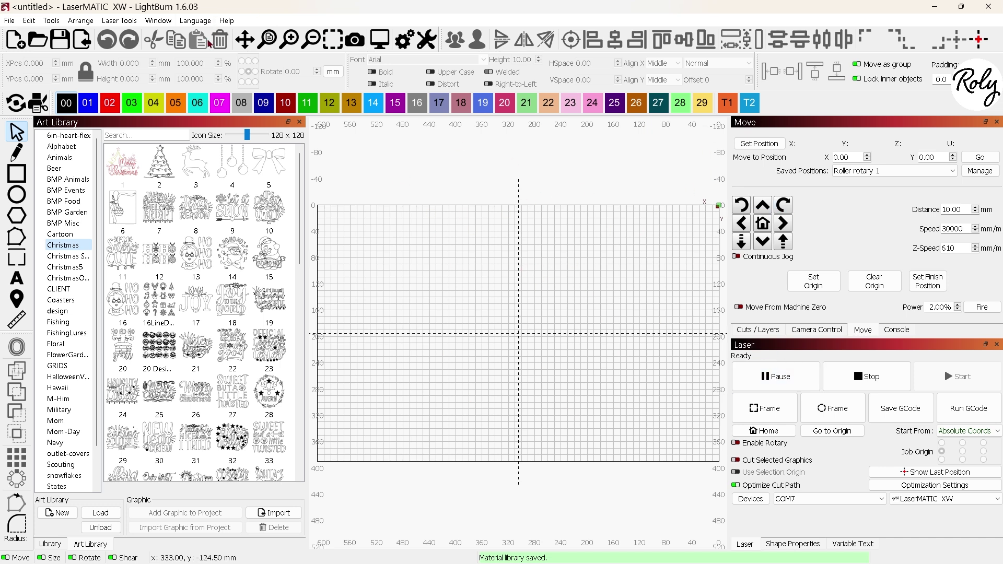
click(159, 21)
mouse_move(158, 21)
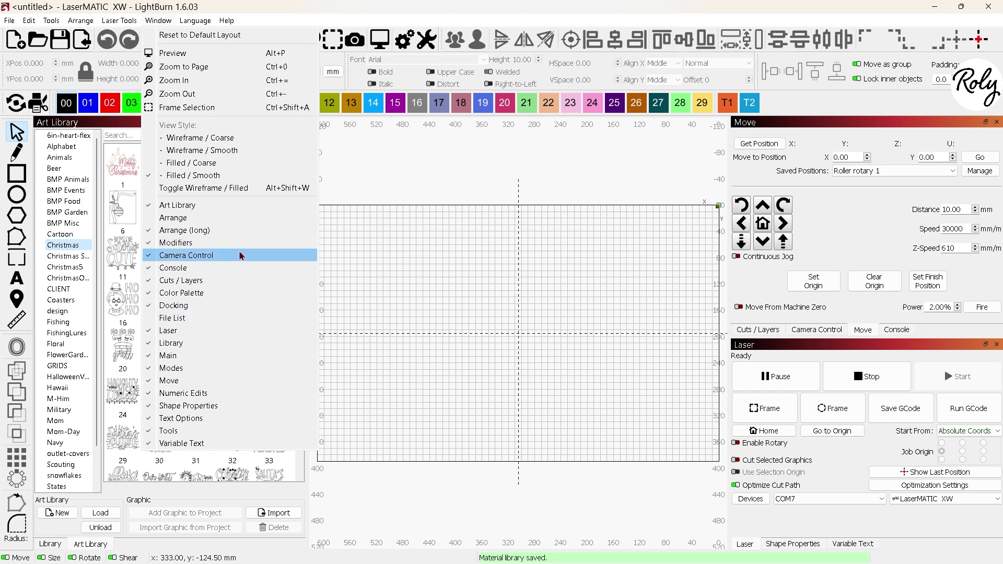
Attempt File > Preferences > Import Prefs and dismiss the active-project warning
click(491, 312)
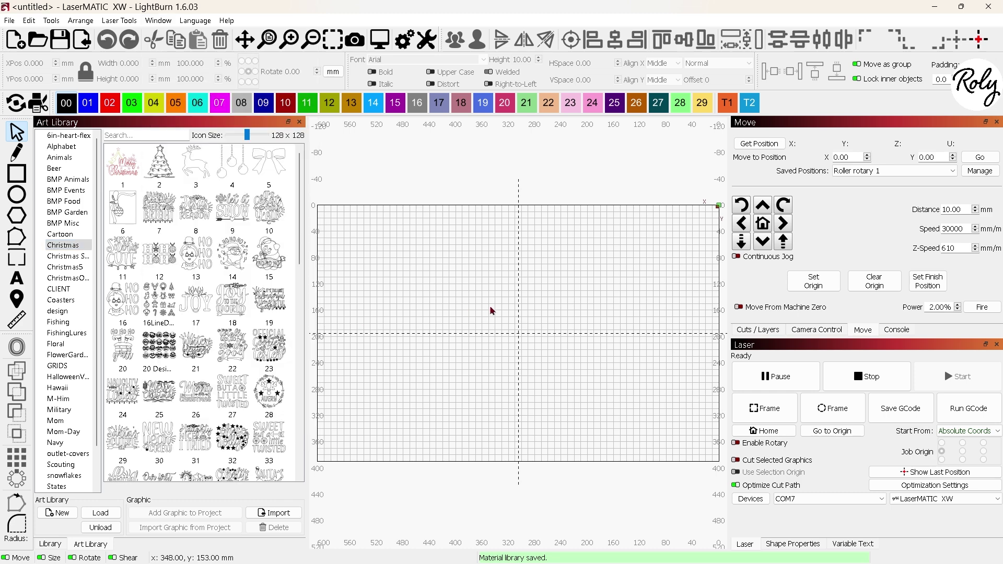
click(10, 21)
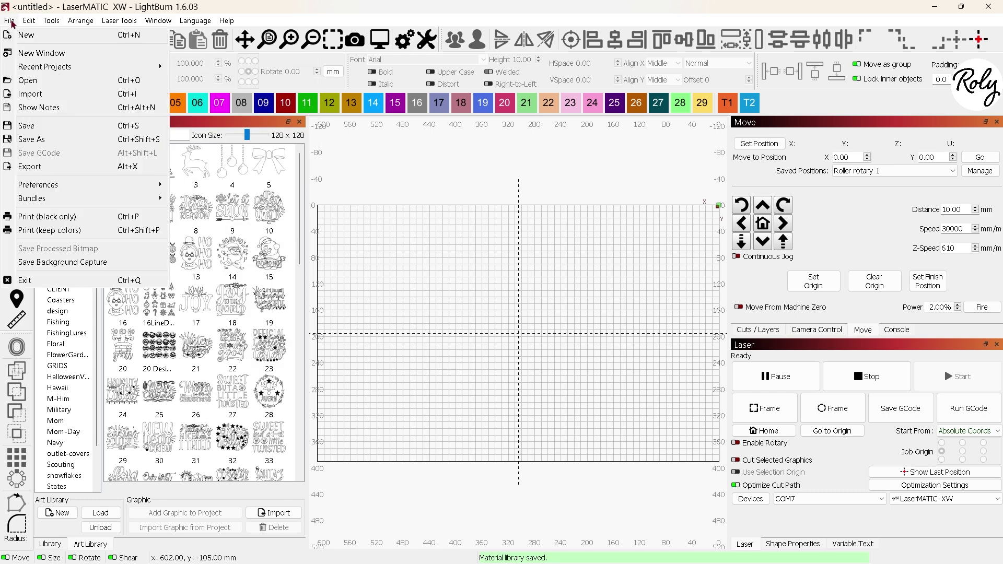
mouse_move(42, 188)
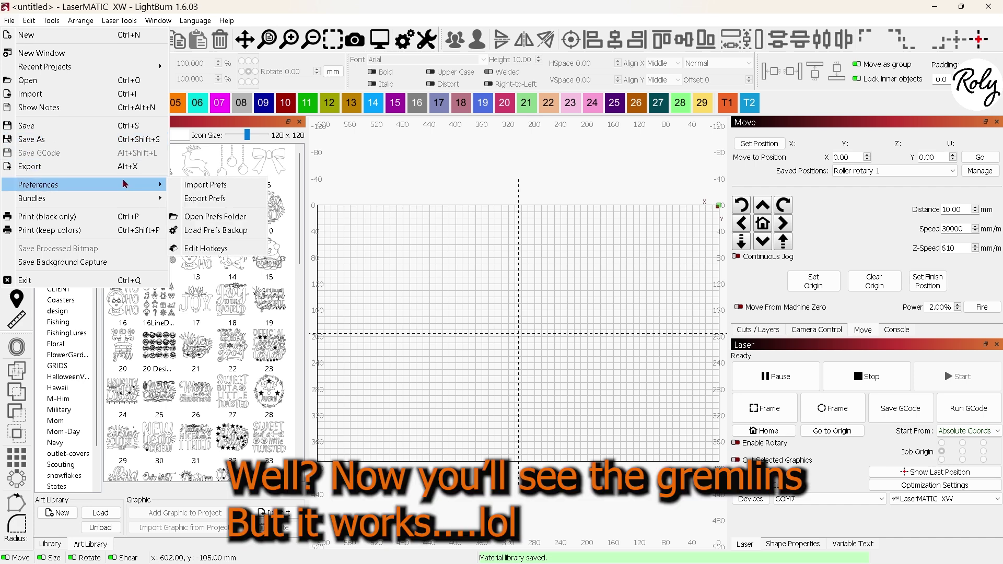
click(207, 185)
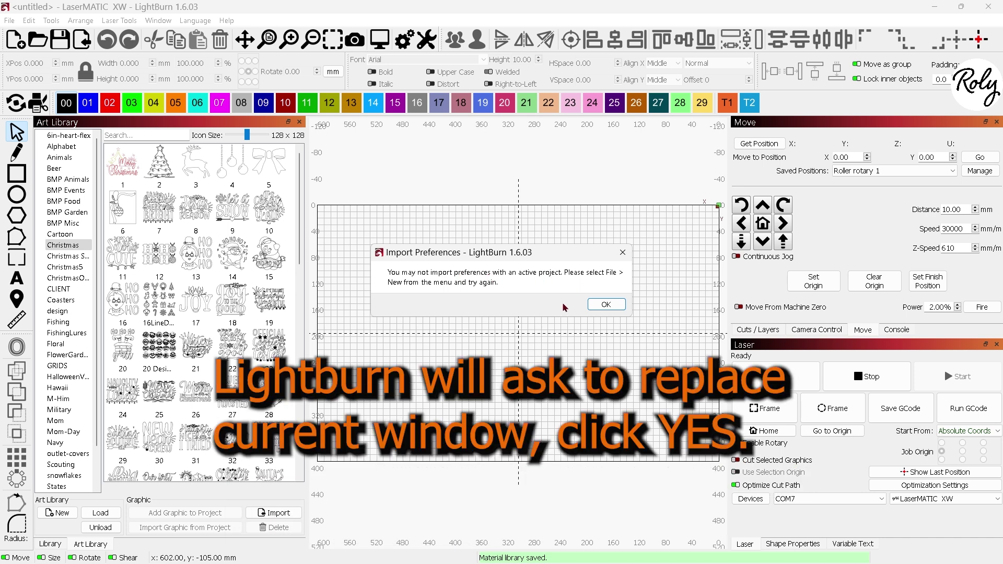
click(595, 305)
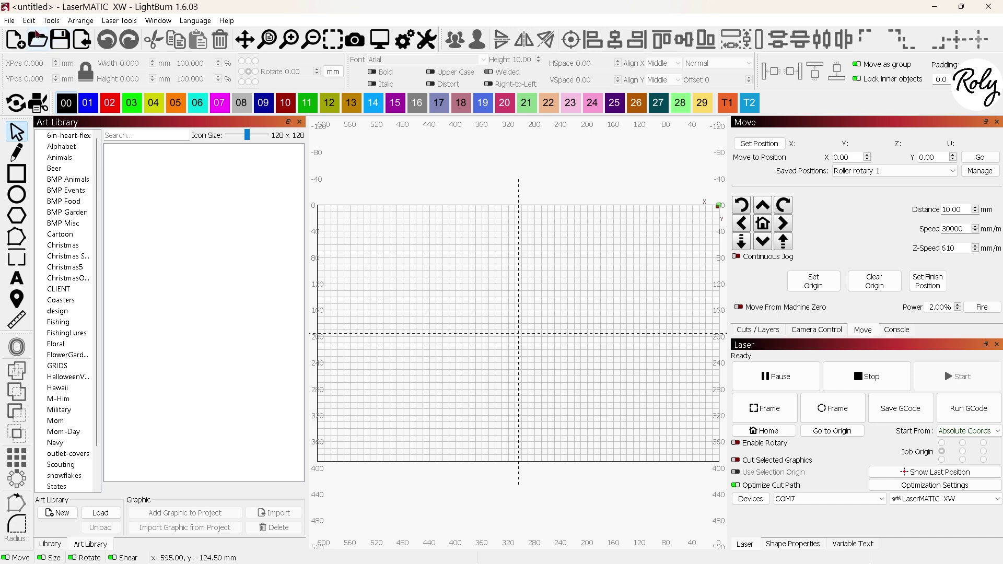
Retry Import Prefs and dismiss the same warning again
click(8, 22)
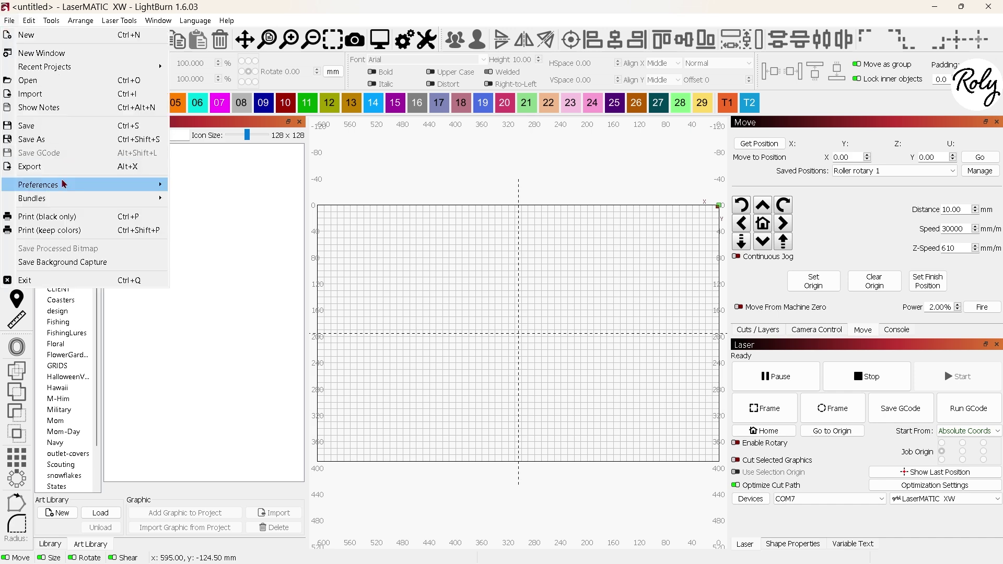
mouse_move(64, 184)
click(201, 186)
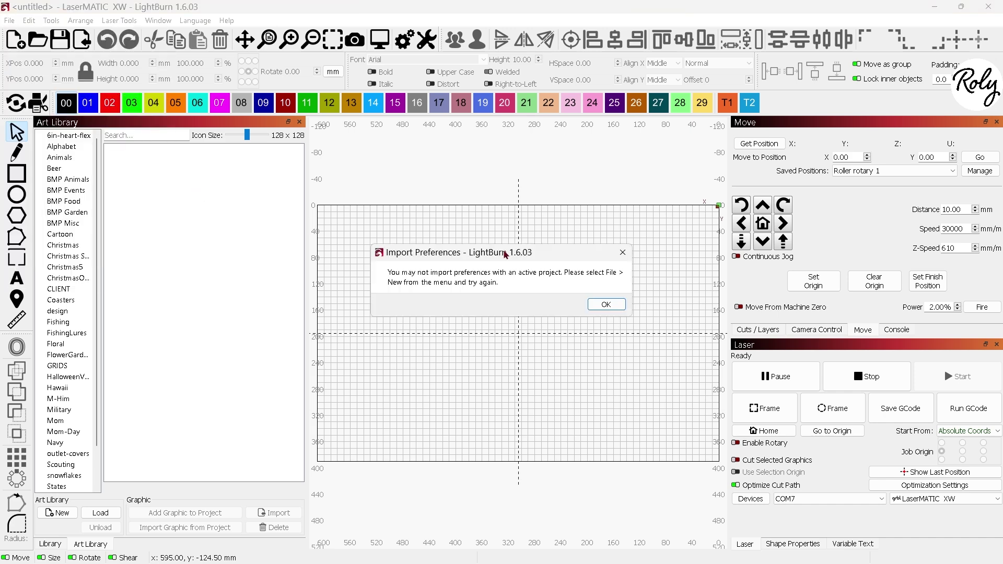
click(605, 305)
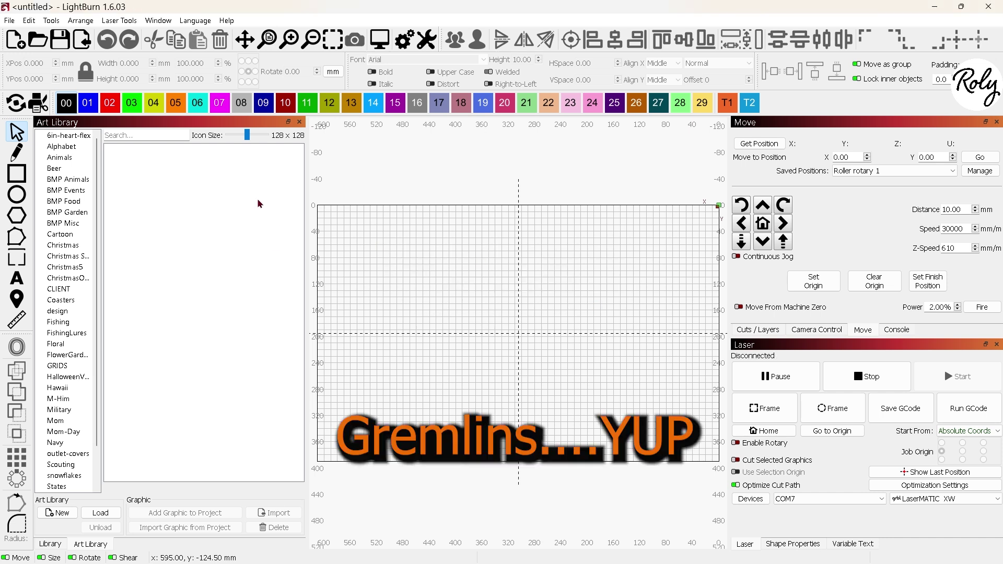